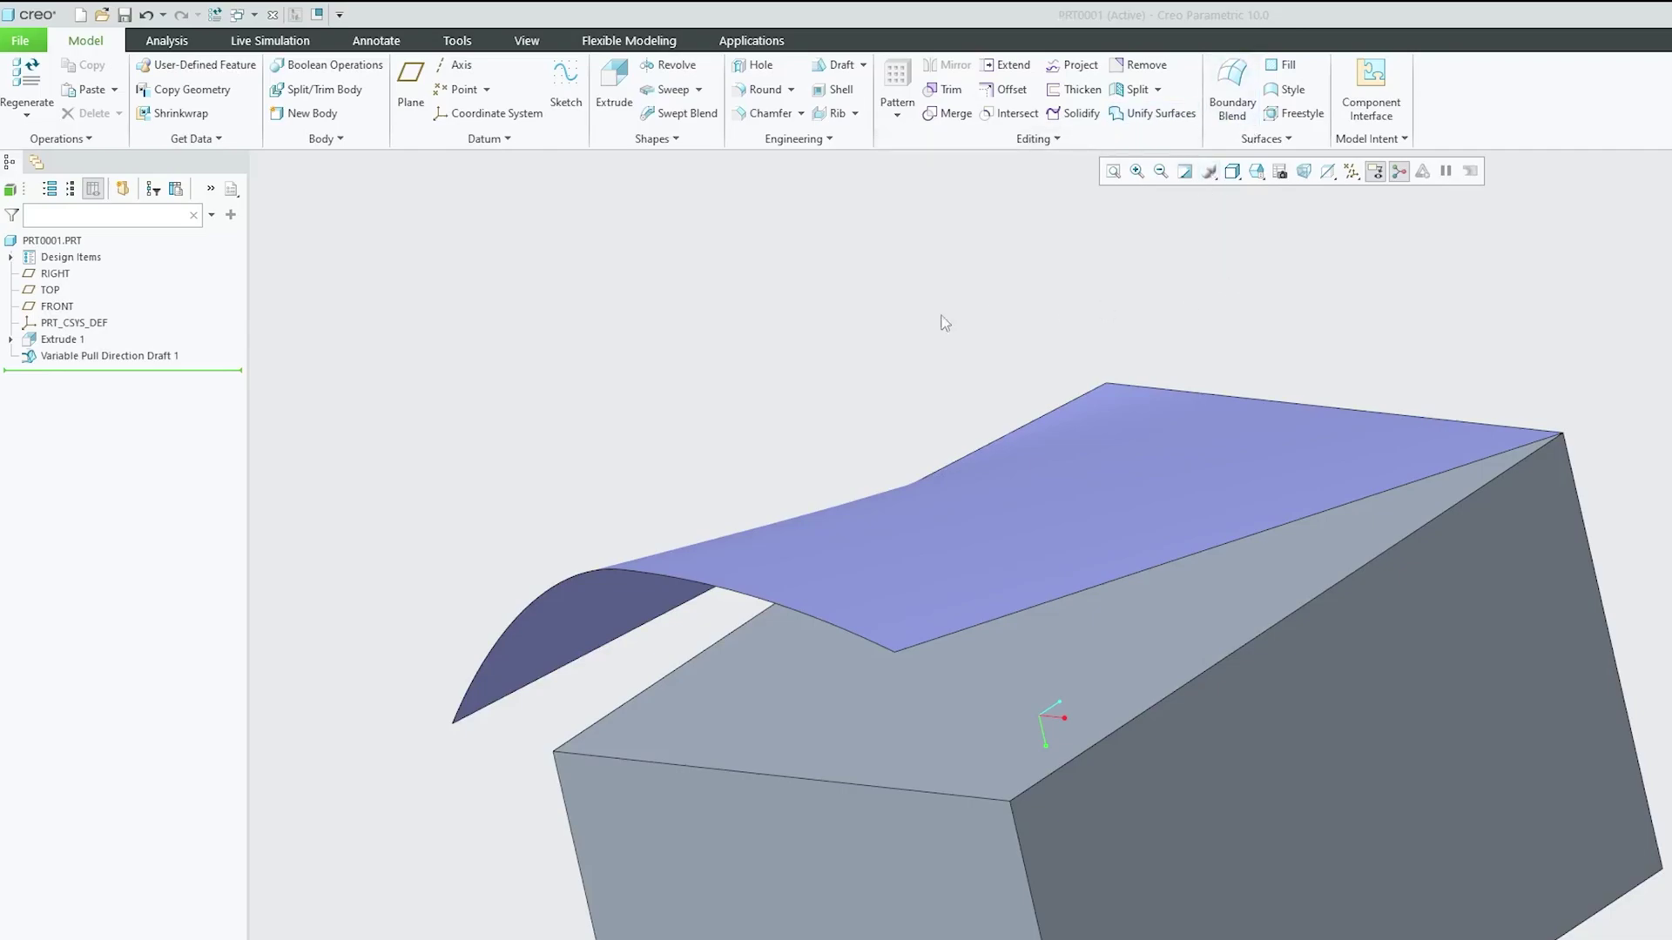
Step: Examine the gap between the curved draft surface and the top face of the block from several angles
mouse_move(944, 323)
middle_mouse_down()
mouse_move(895, 323)
mouse_move(816, 390)
middle_mouse_up()
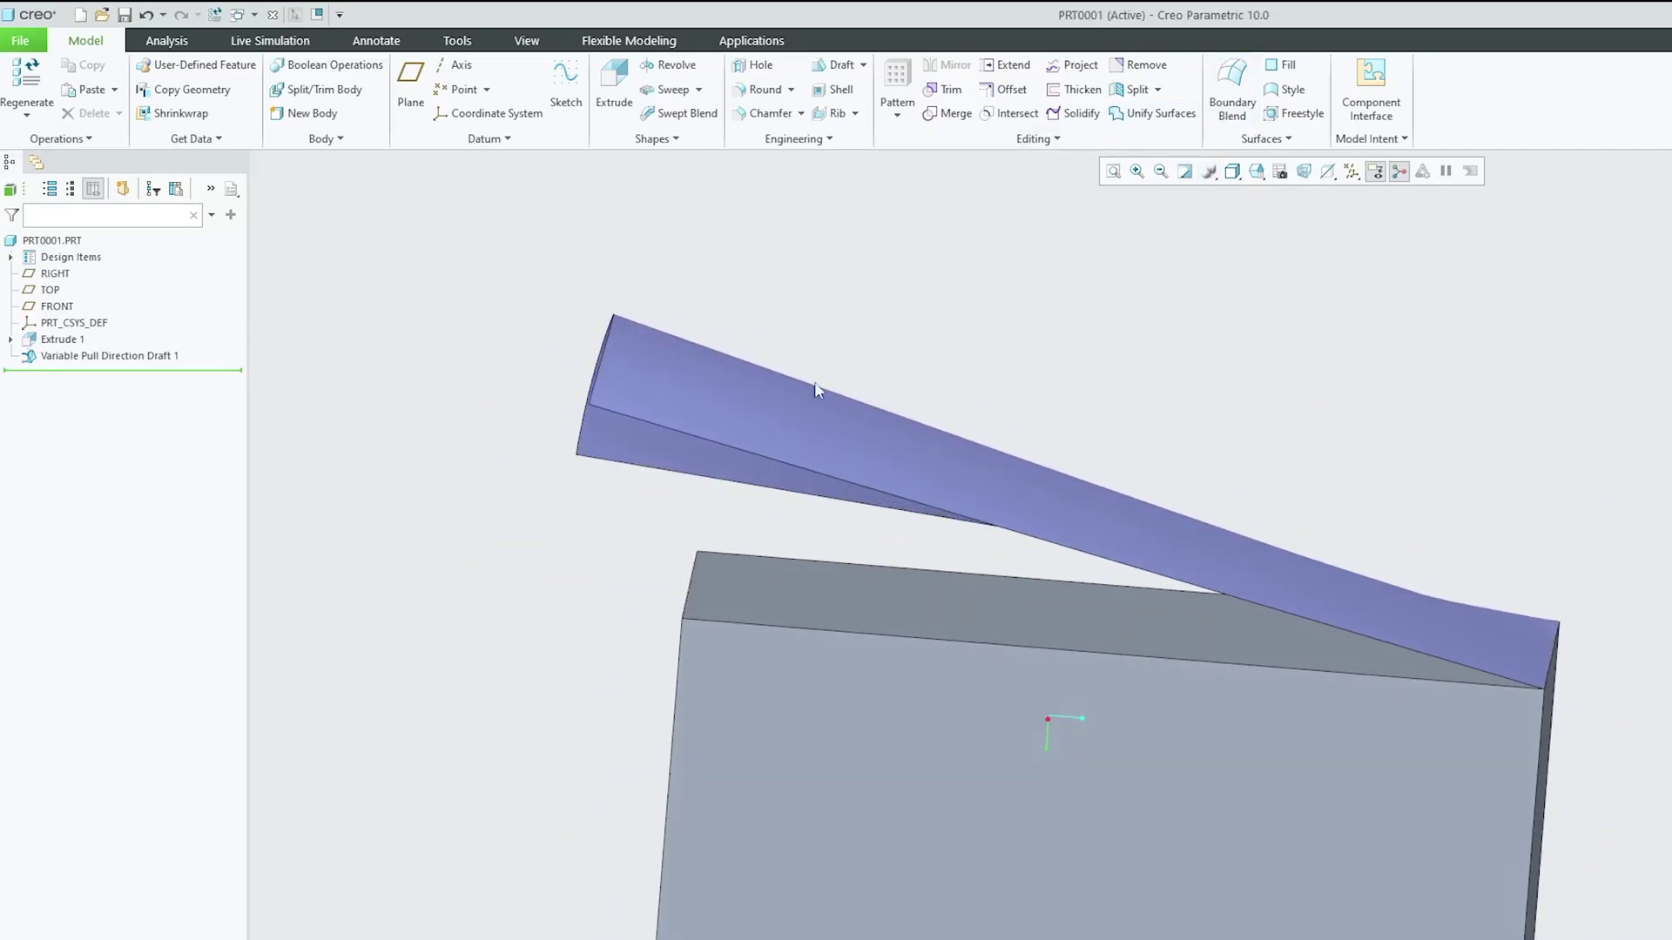
left_click(789, 413)
scroll(787, 411, "down", 5)
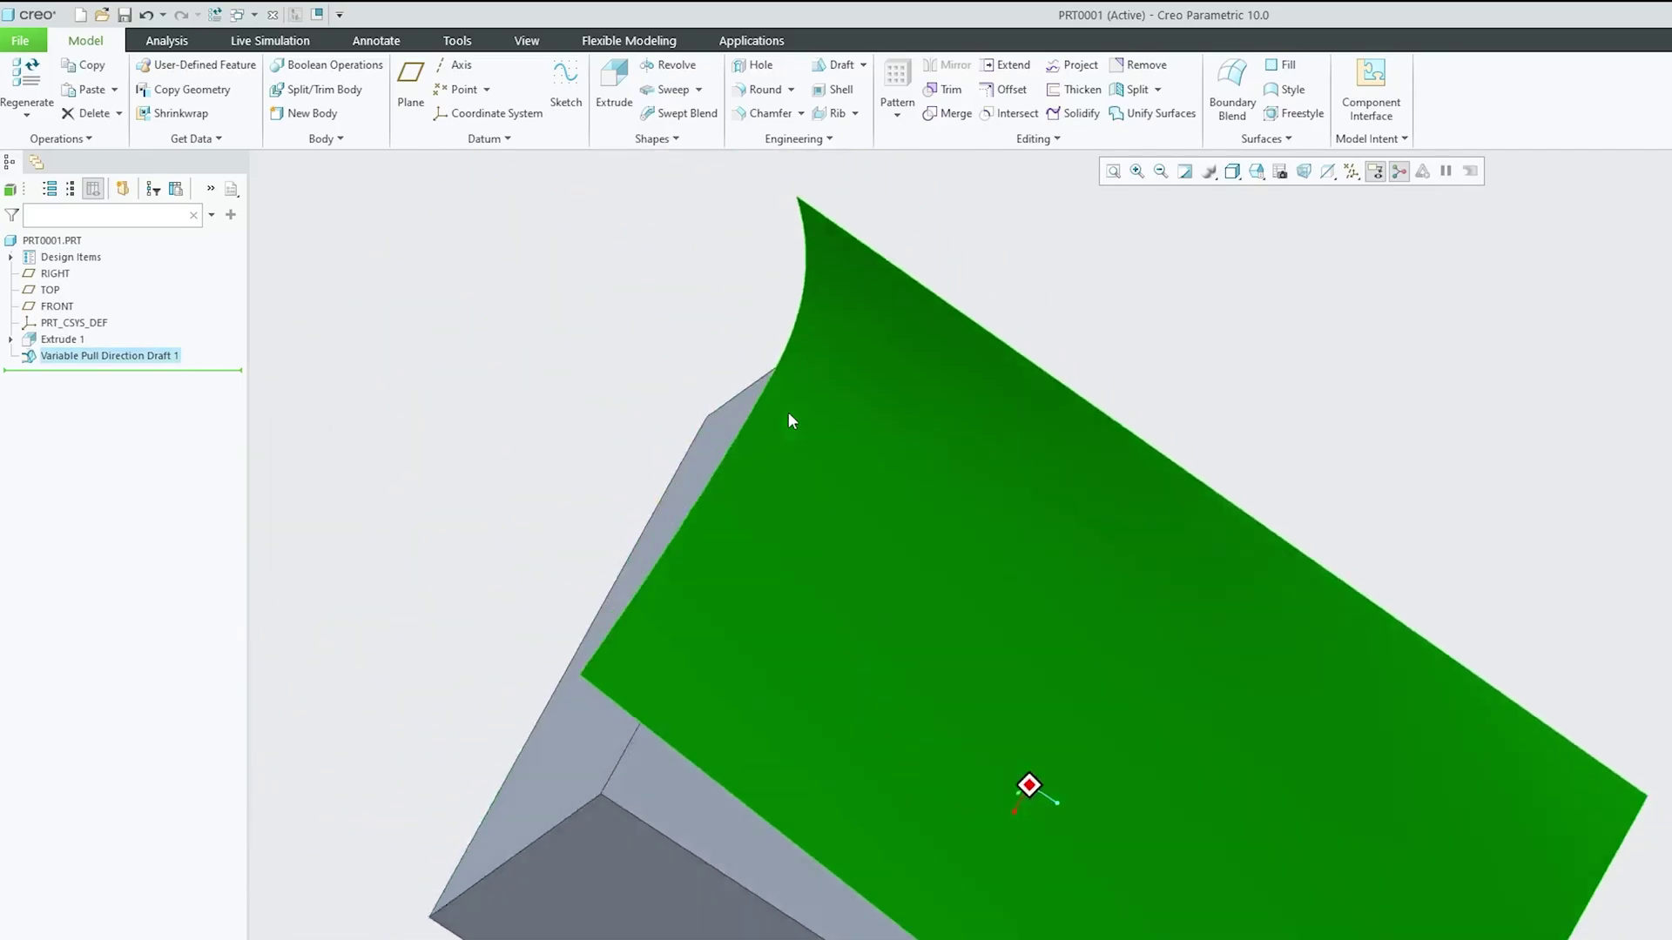
scroll(787, 411, "up", 5)
middle_click_drag(787, 418, 787, 467)
left_click(844, 383)
left_click(942, 801)
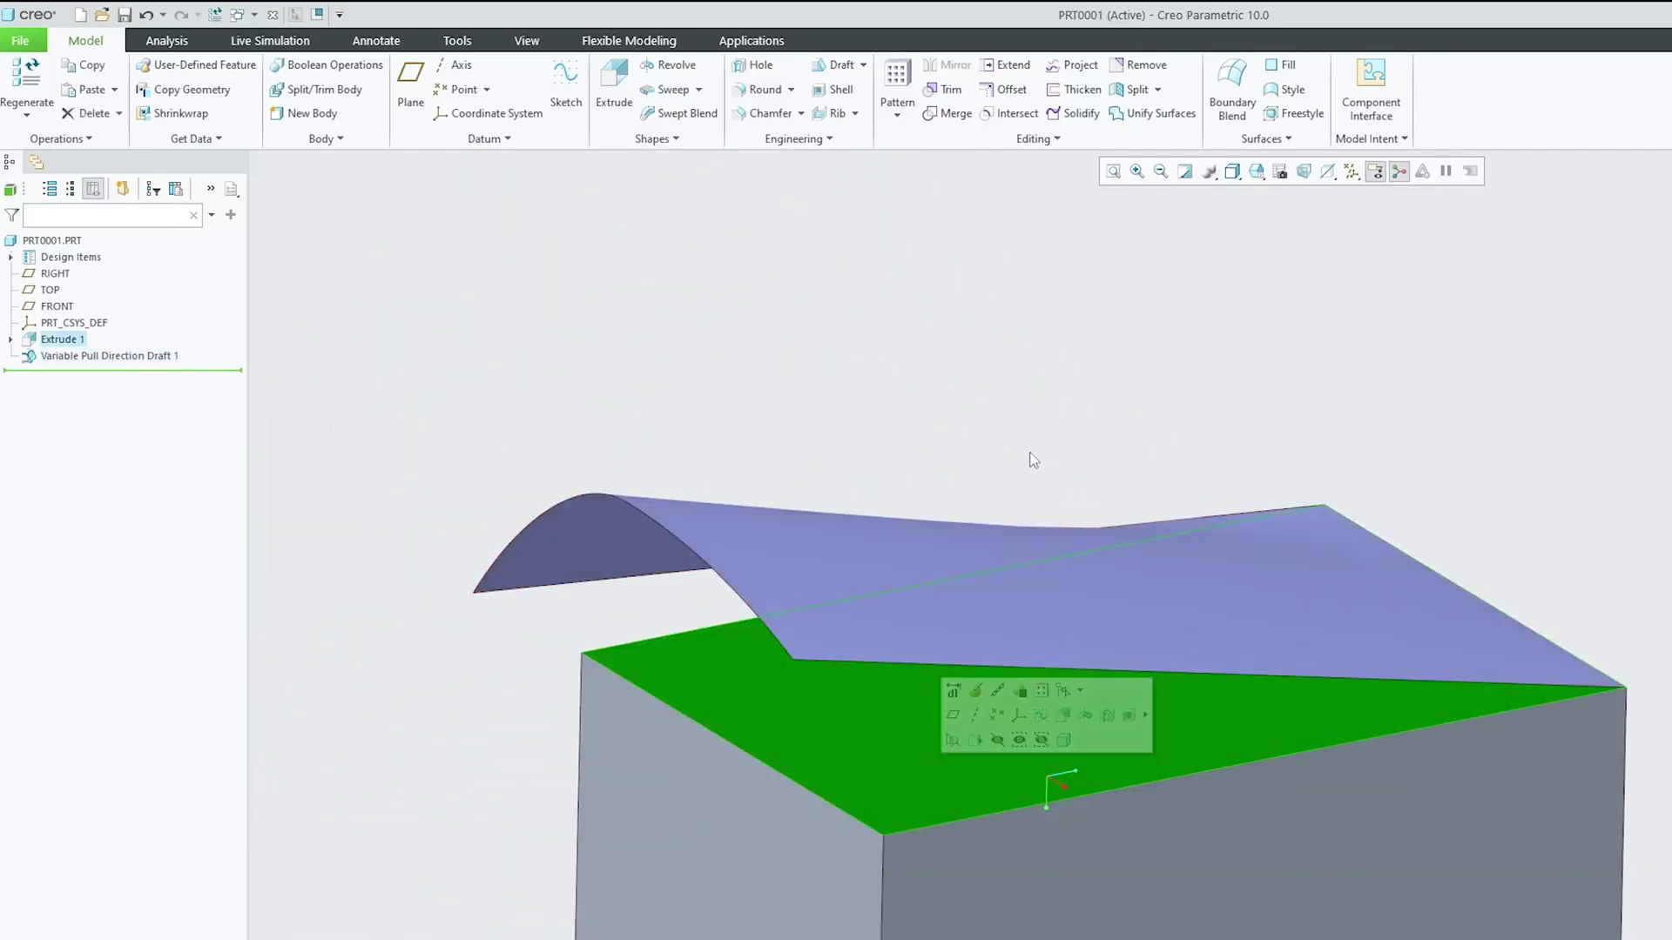
left_click(1034, 459)
mouse_move(1022, 419)
middle_mouse_down()
mouse_move(993, 429)
mouse_move(1167, 697)
middle_mouse_up()
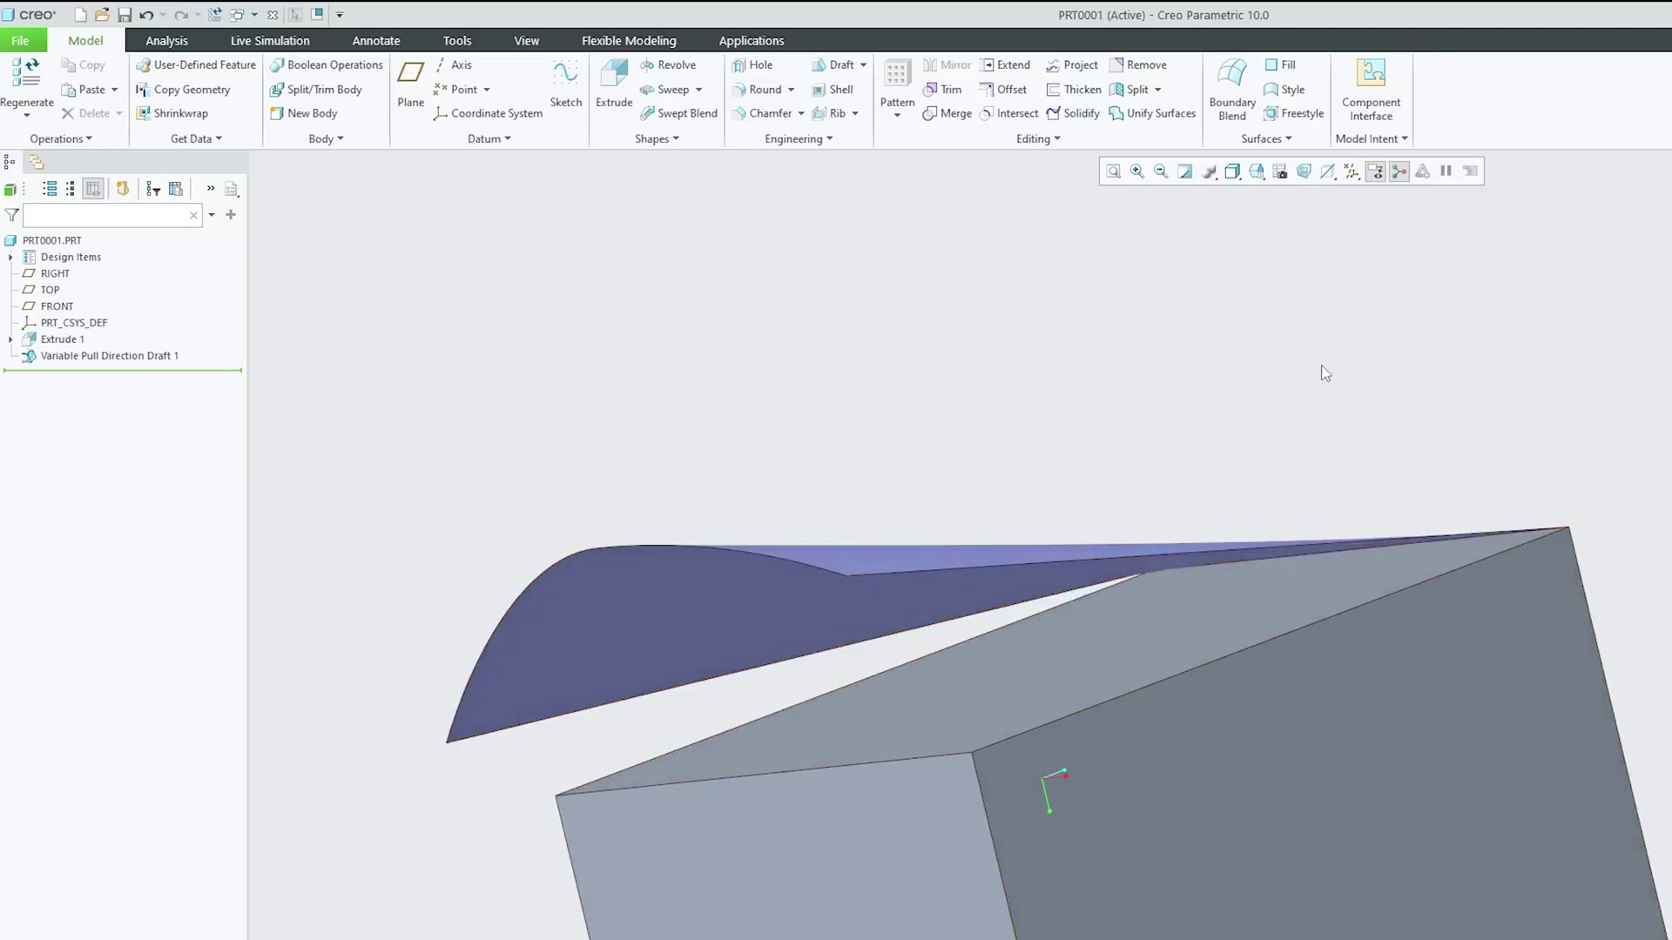
left_click(1232, 87)
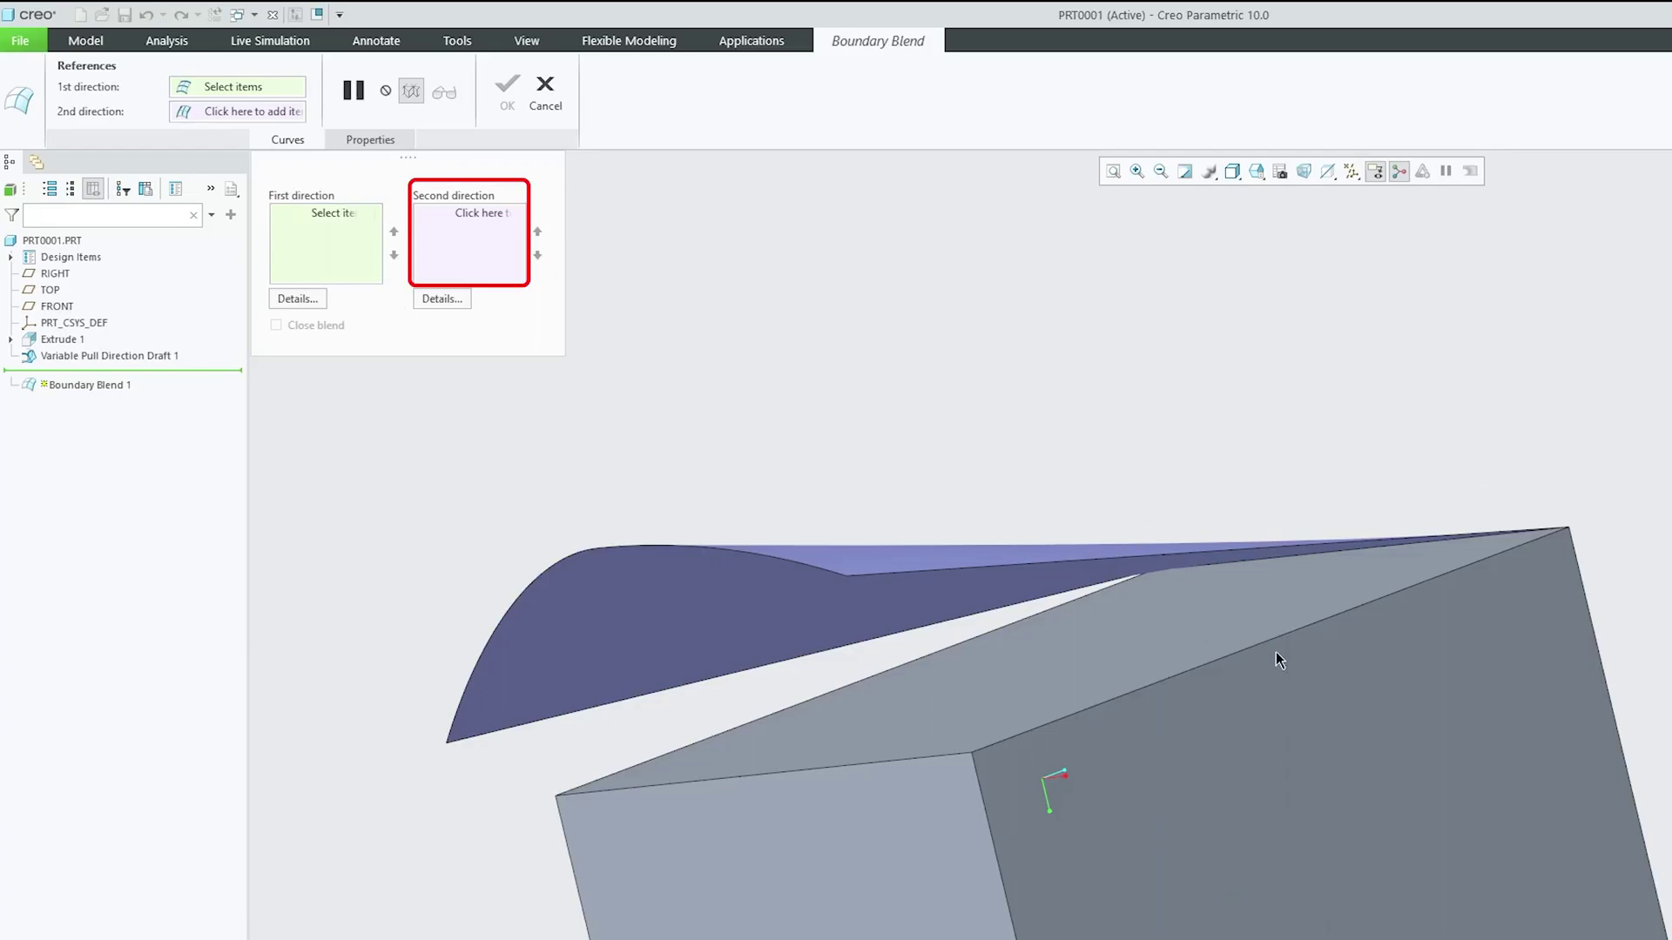
left_click(1239, 654)
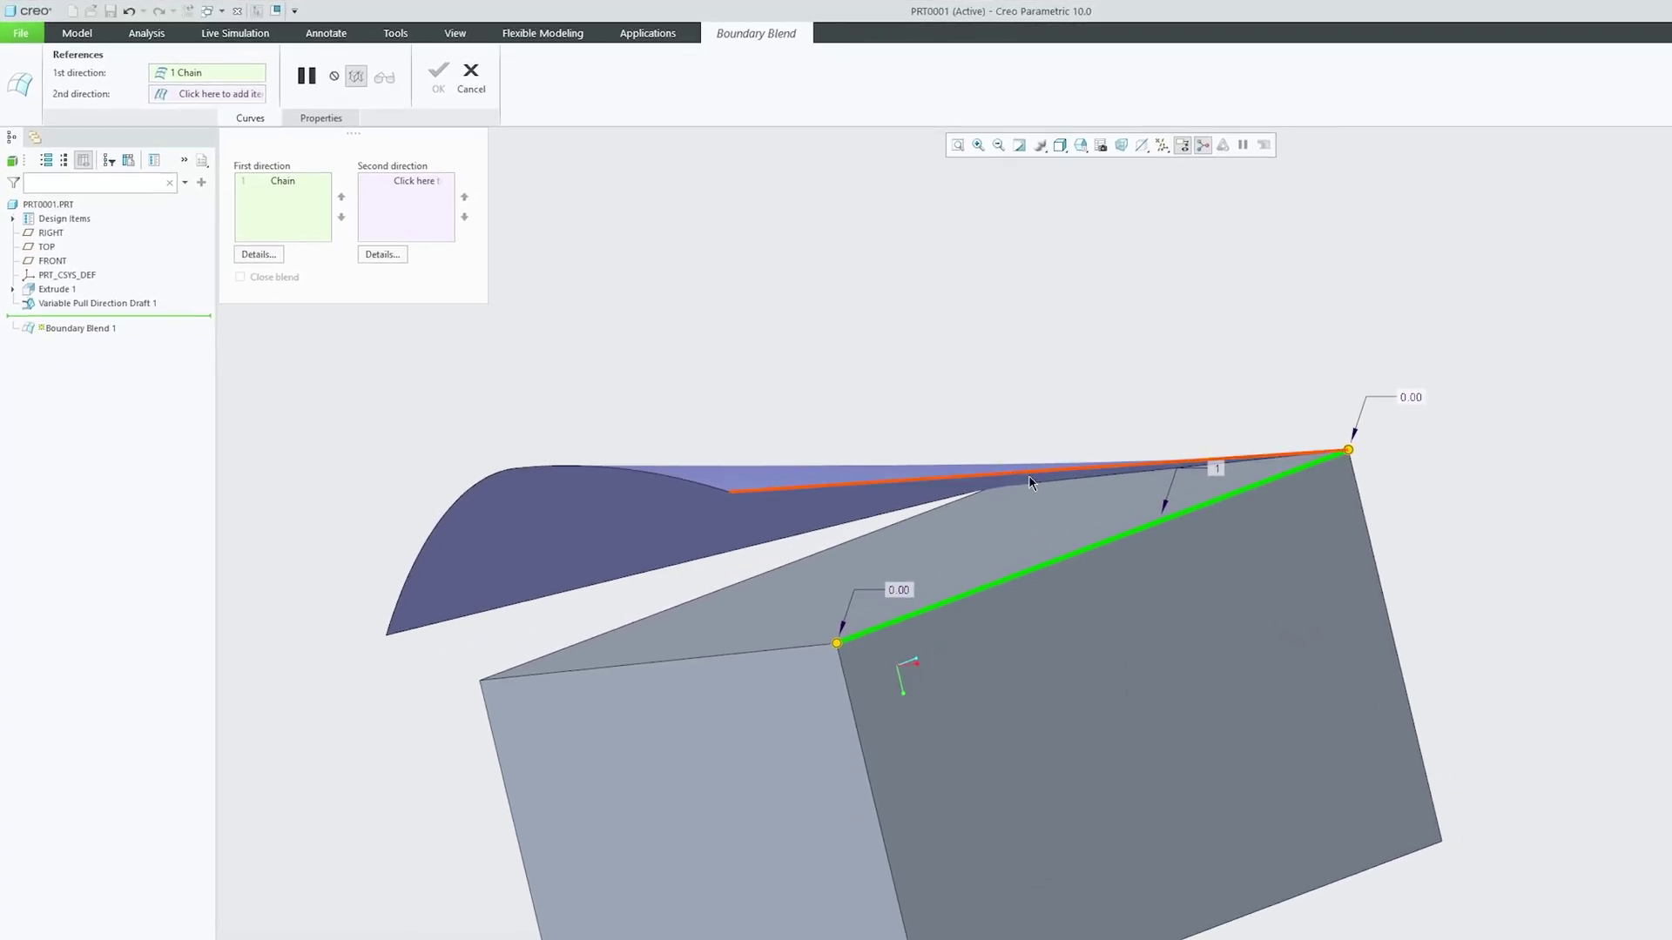
left_click(1071, 476, "ctrl")
left_click(417, 182)
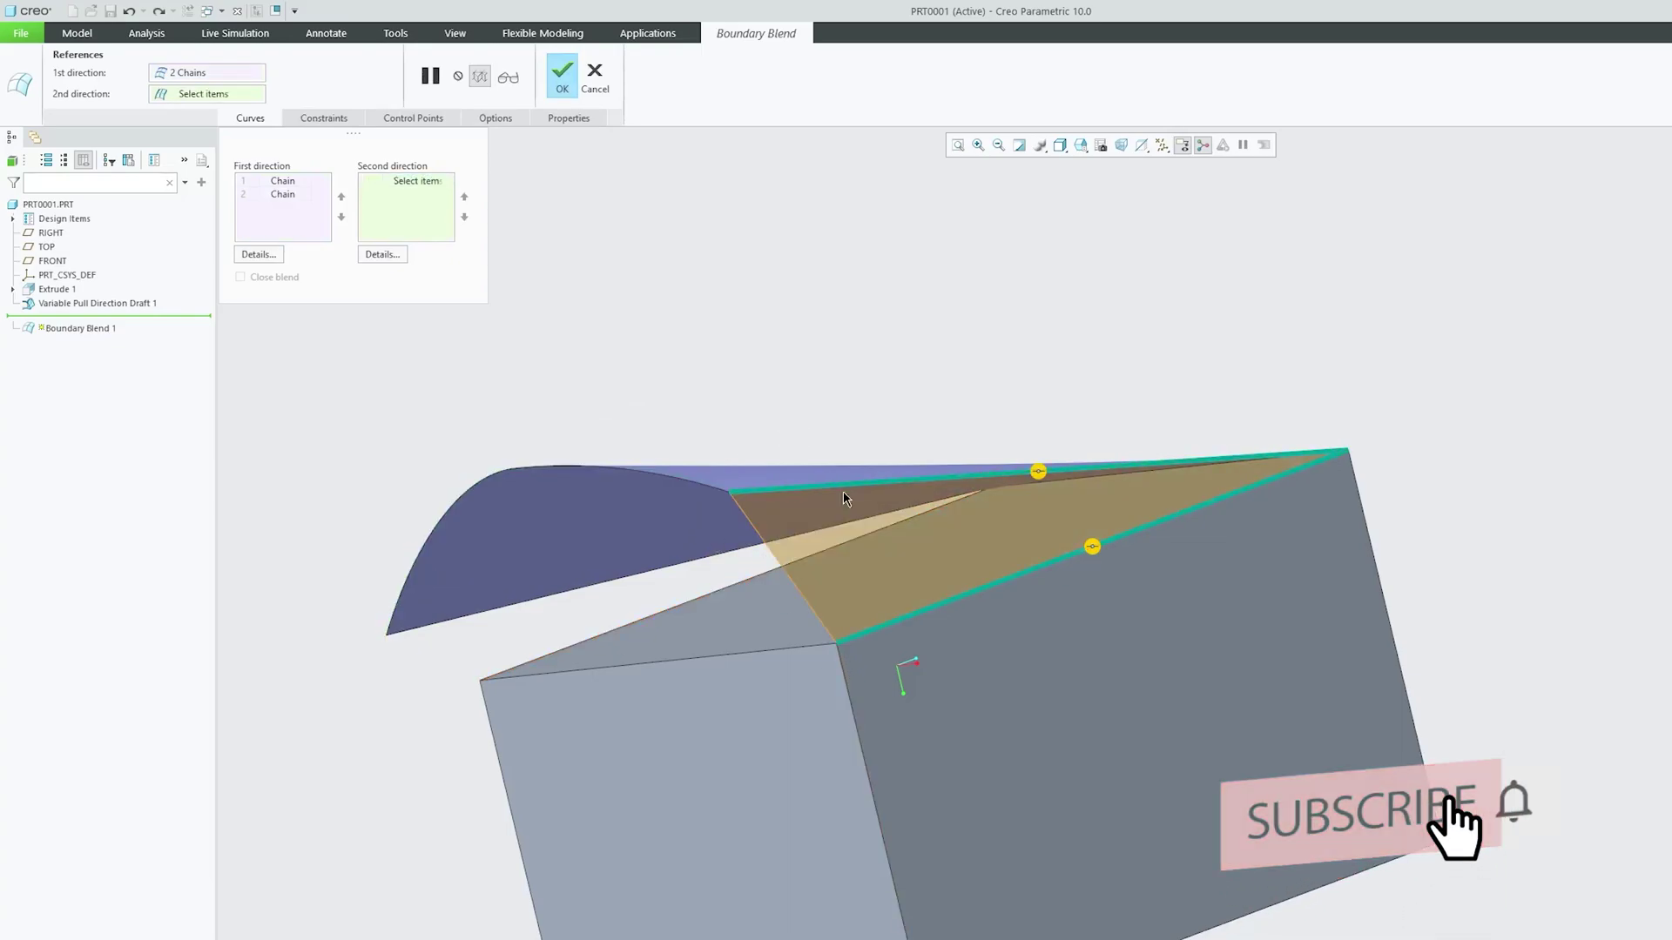
key("Escape")
key("Escape")
key("Escape")
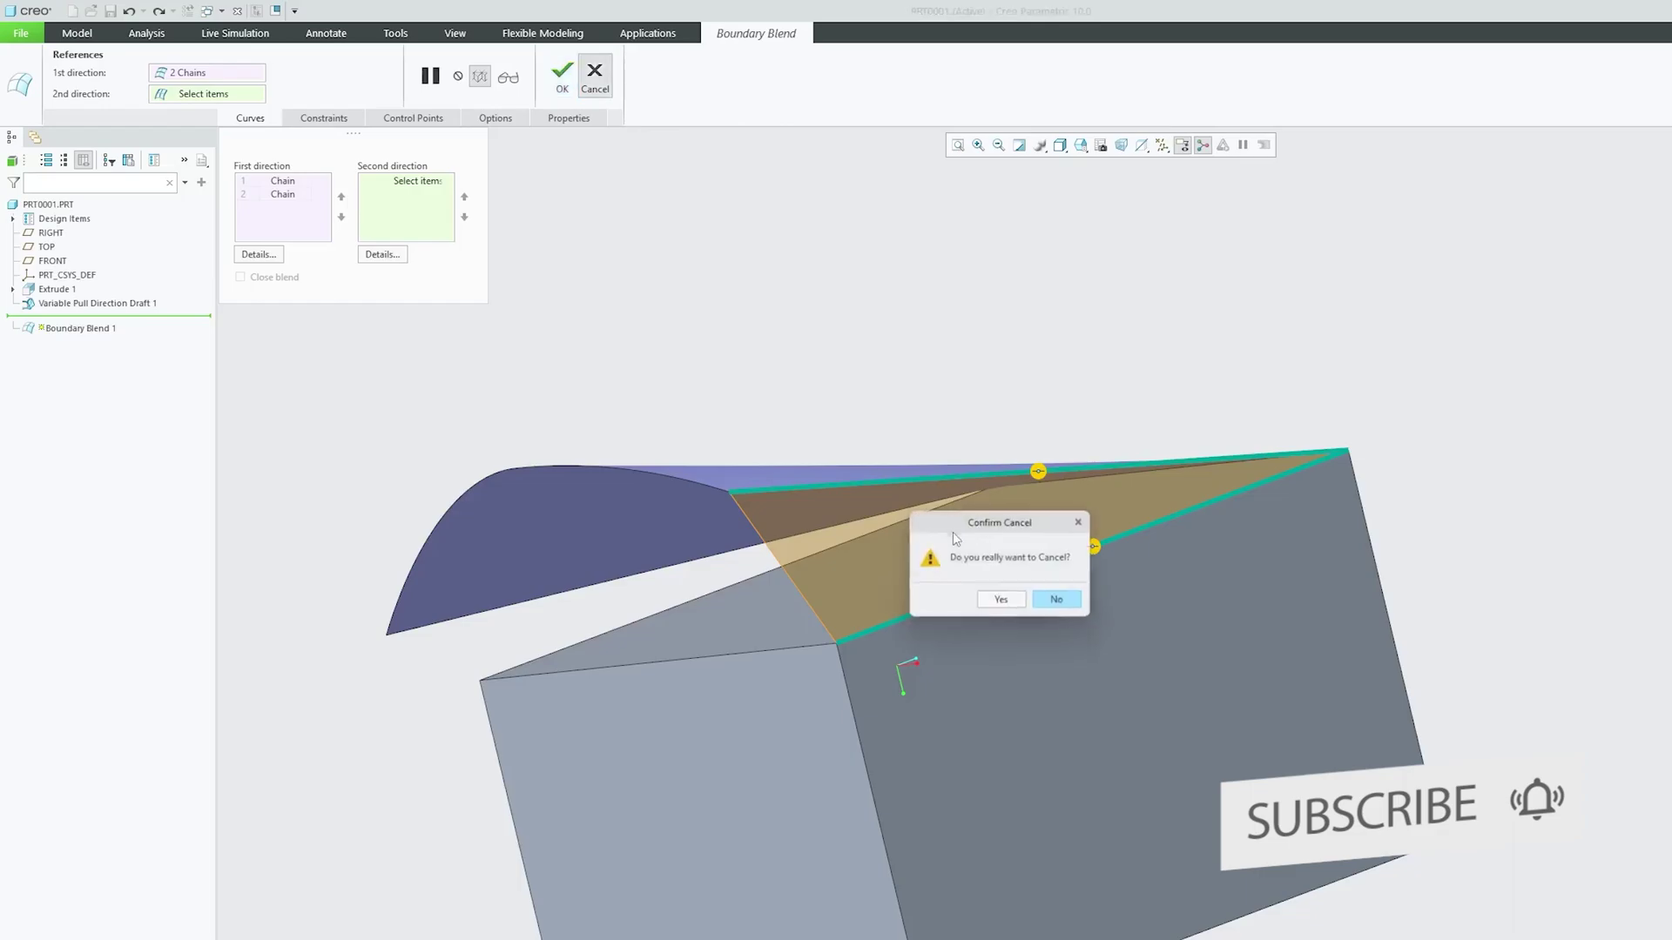
left_click(1000, 601)
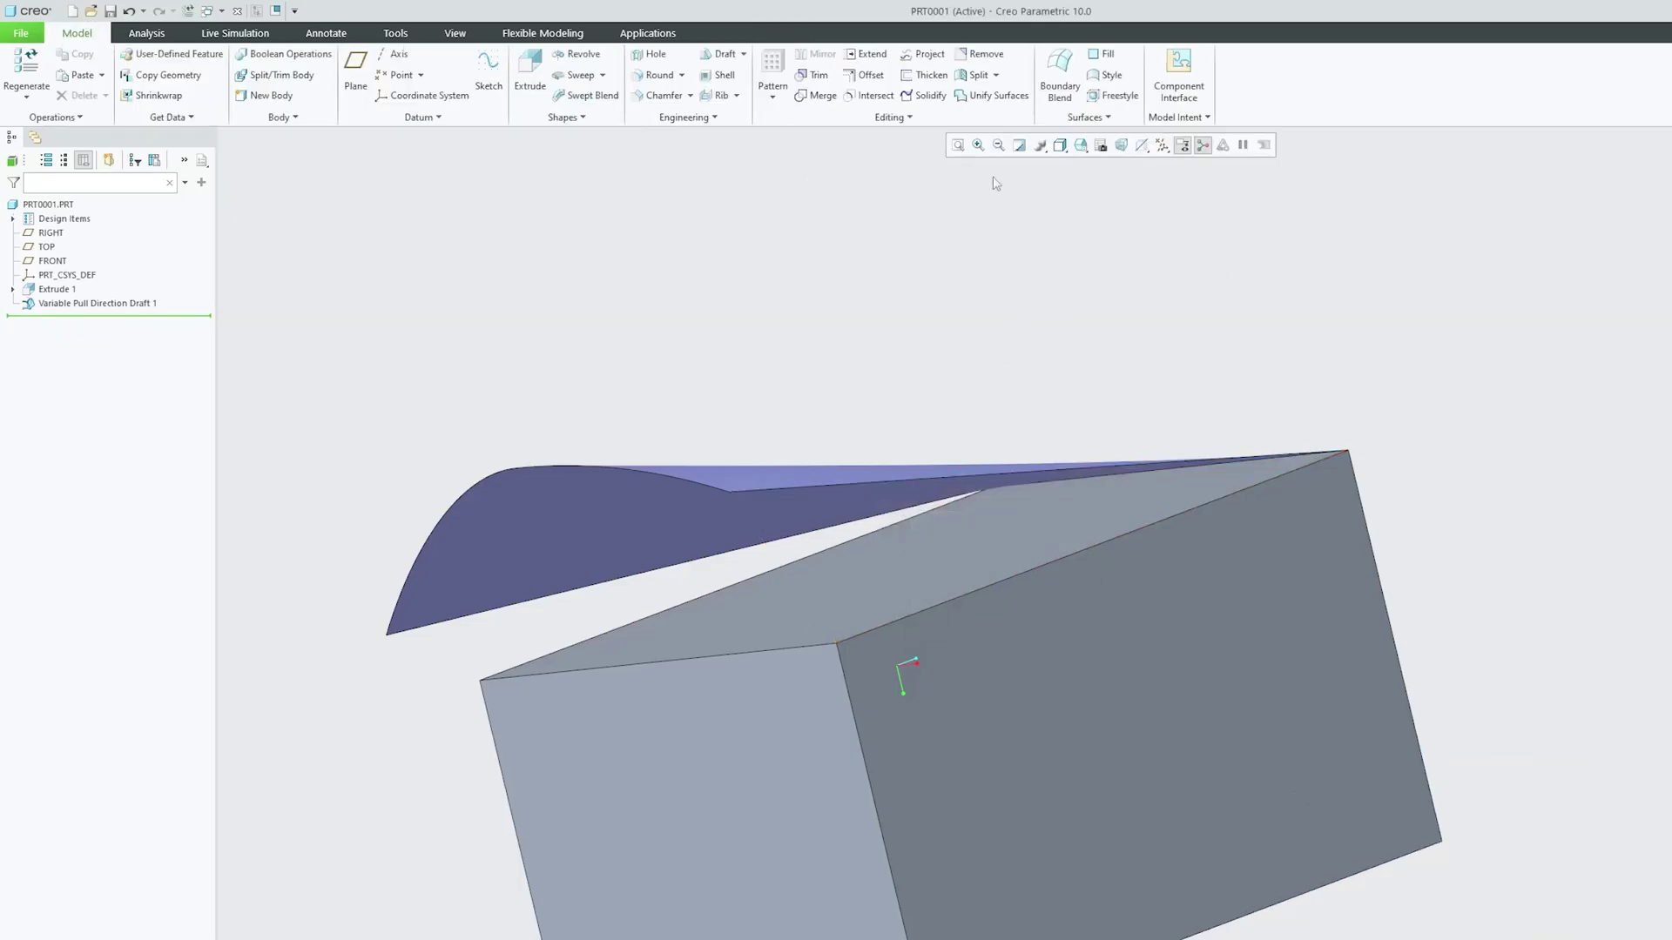
Step: Create a spline curve through points connecting the free corner vertex of the draft surface to the block's top corner vertex below it
left_click(422, 116)
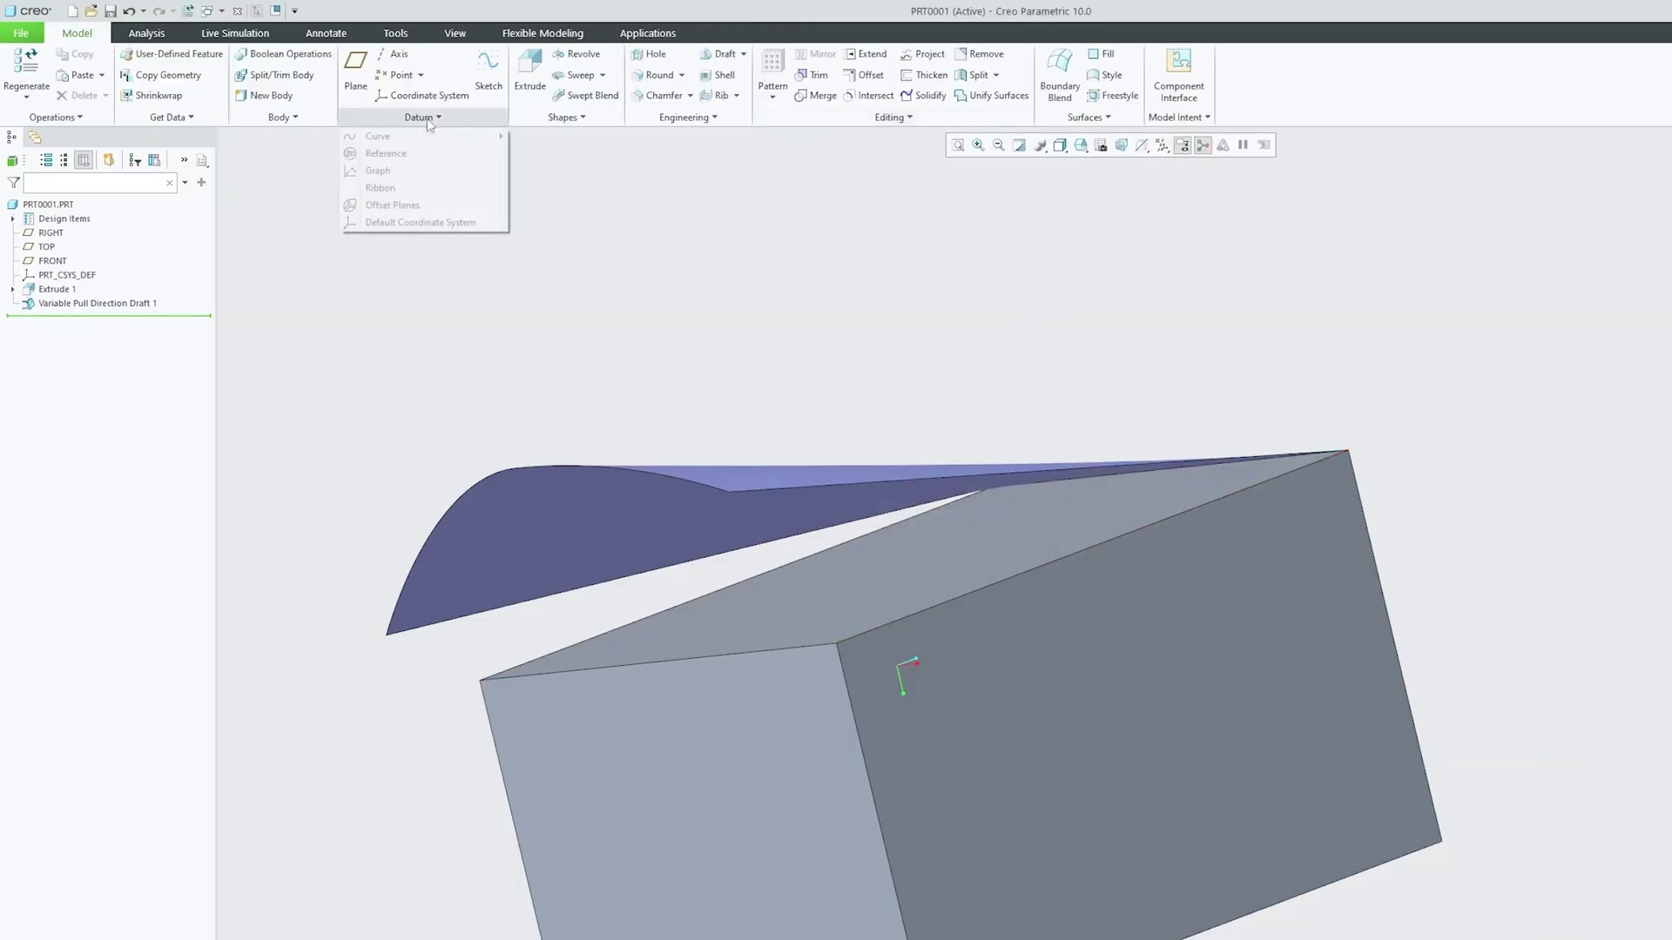
mouse_move(482, 146)
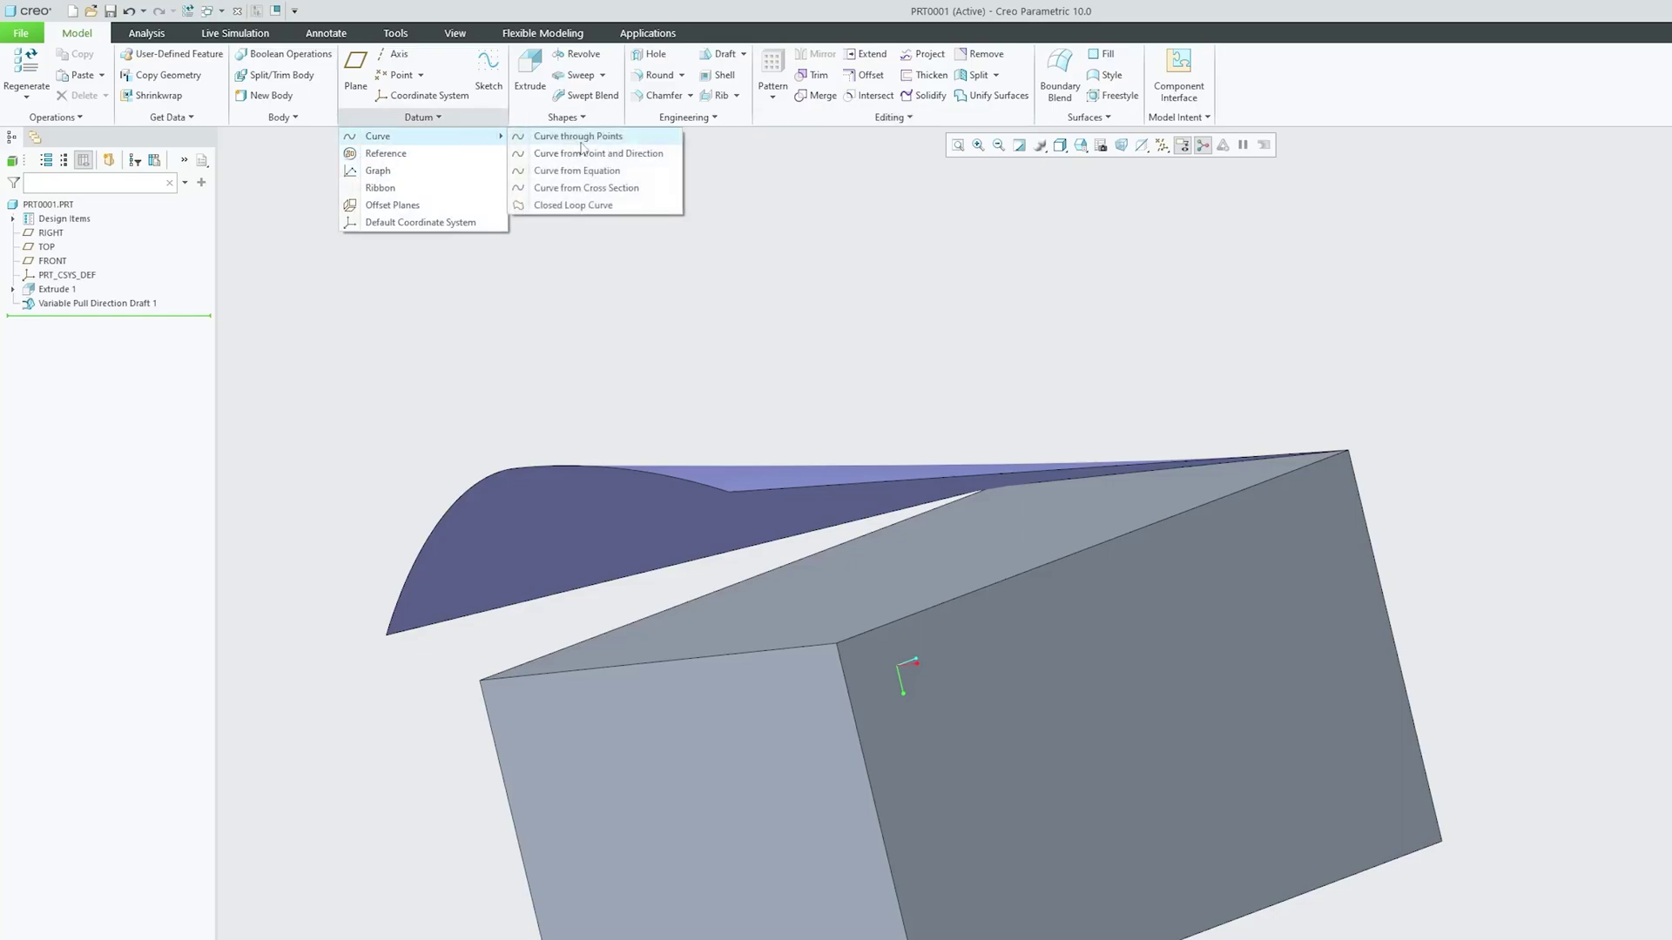
left_click(578, 137)
left_click(730, 493)
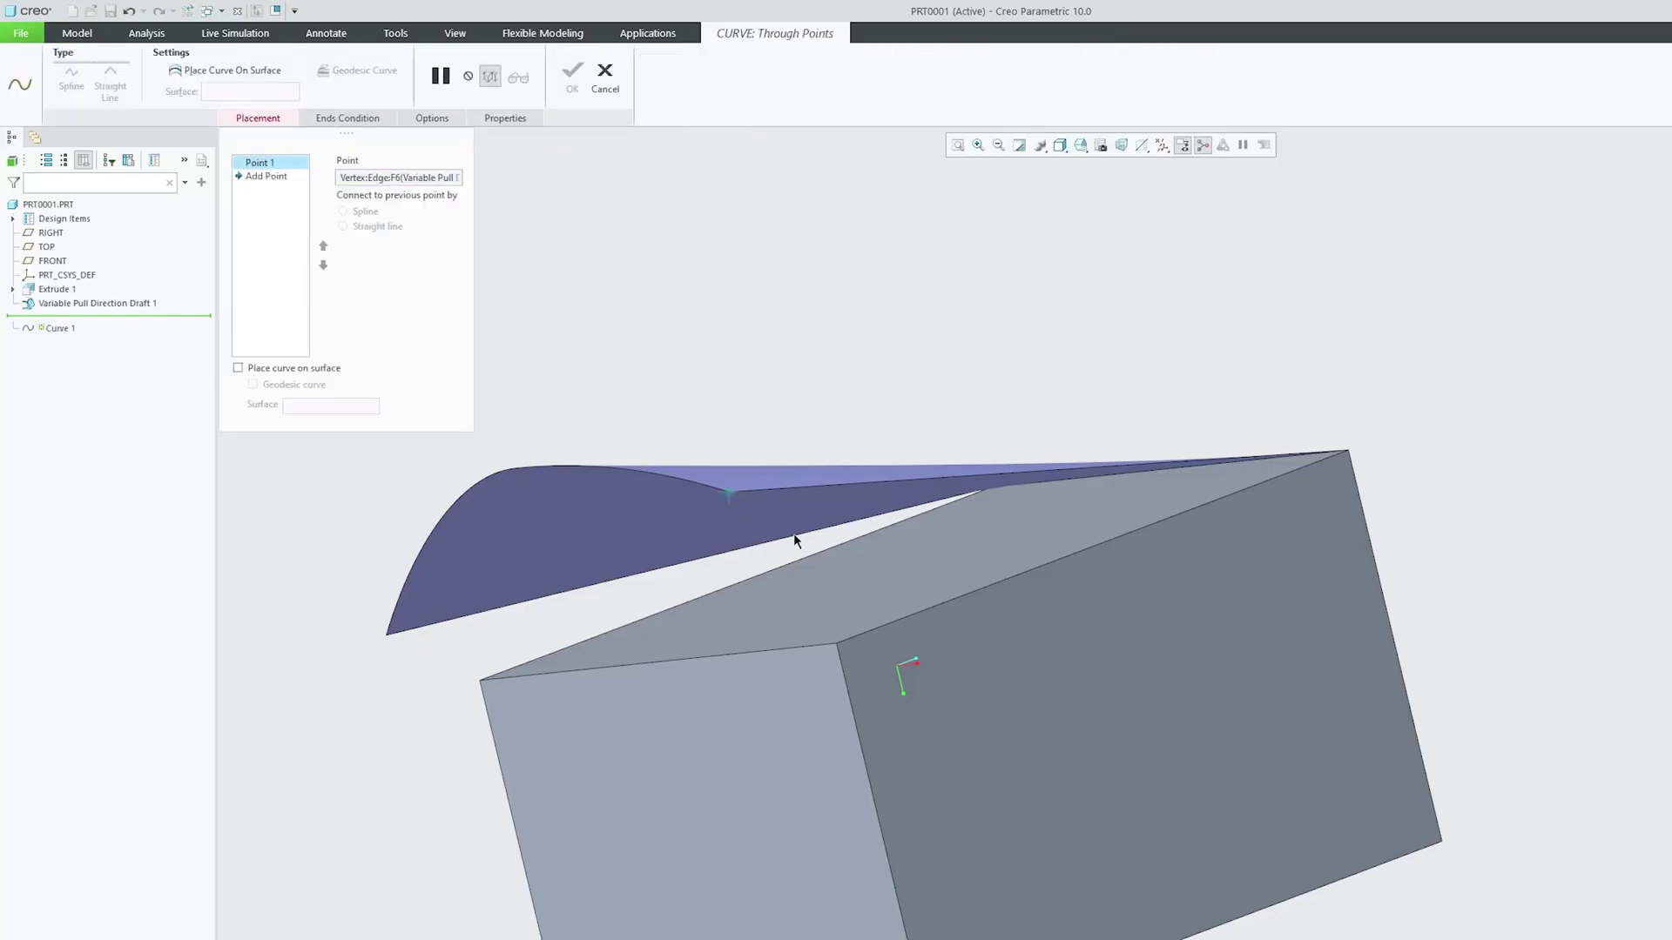
left_click(836, 649)
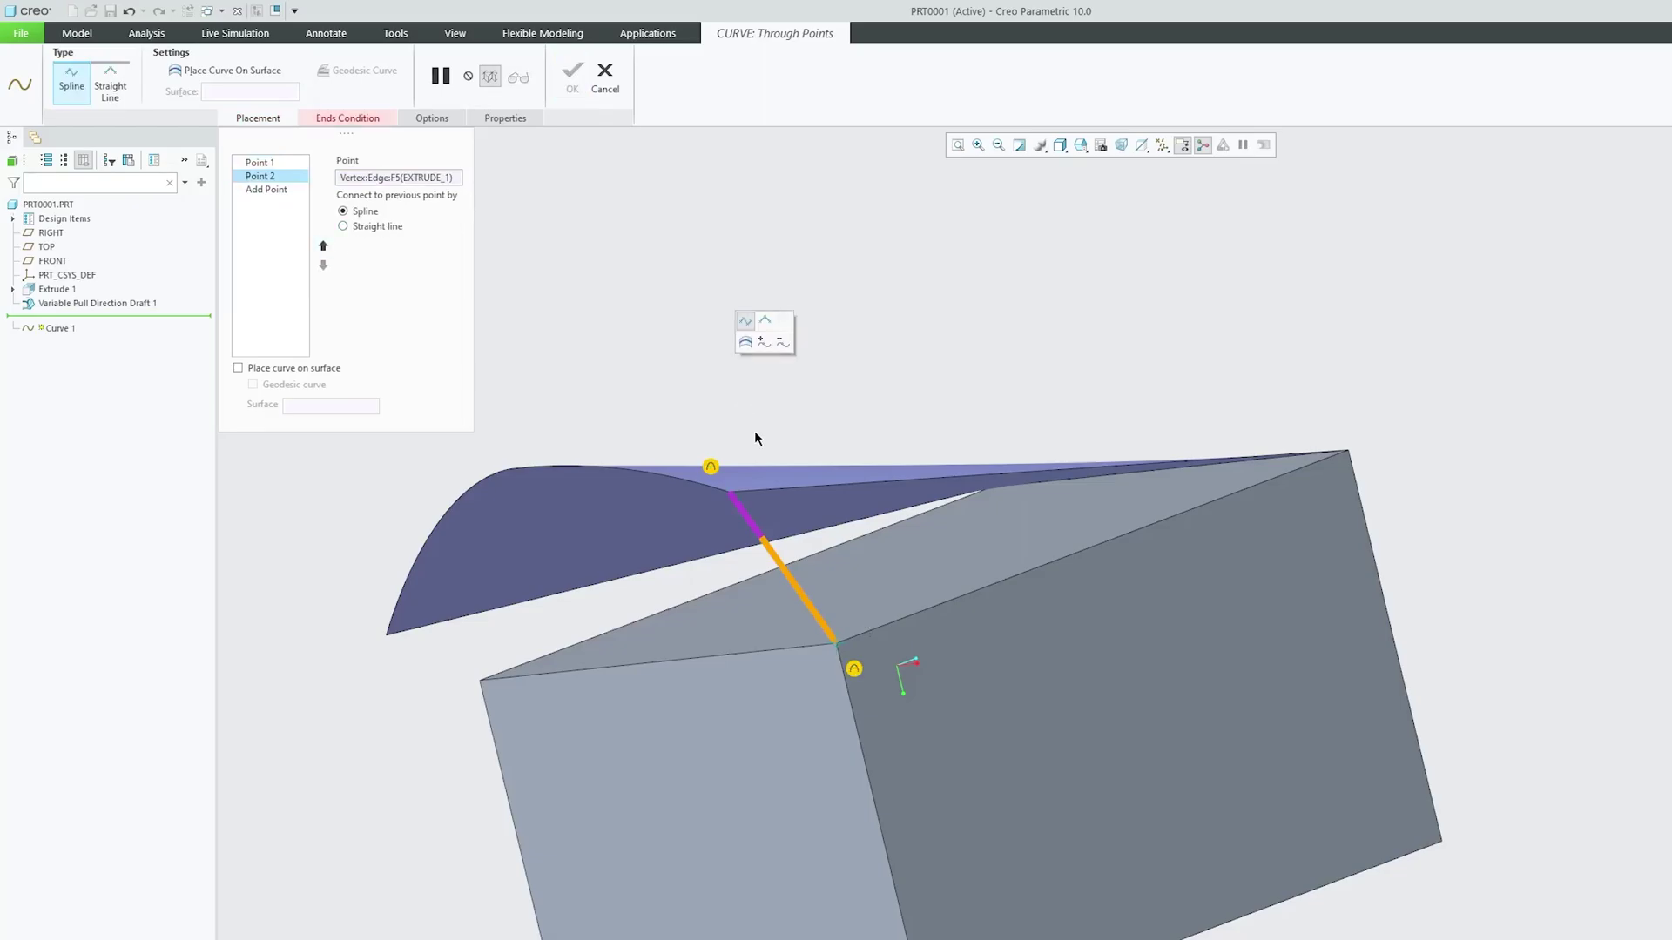
Step: Make both ends of the spline curve tangent to the adjacent geometry and finish the curve
middle_click_drag(754, 436, 925, 617)
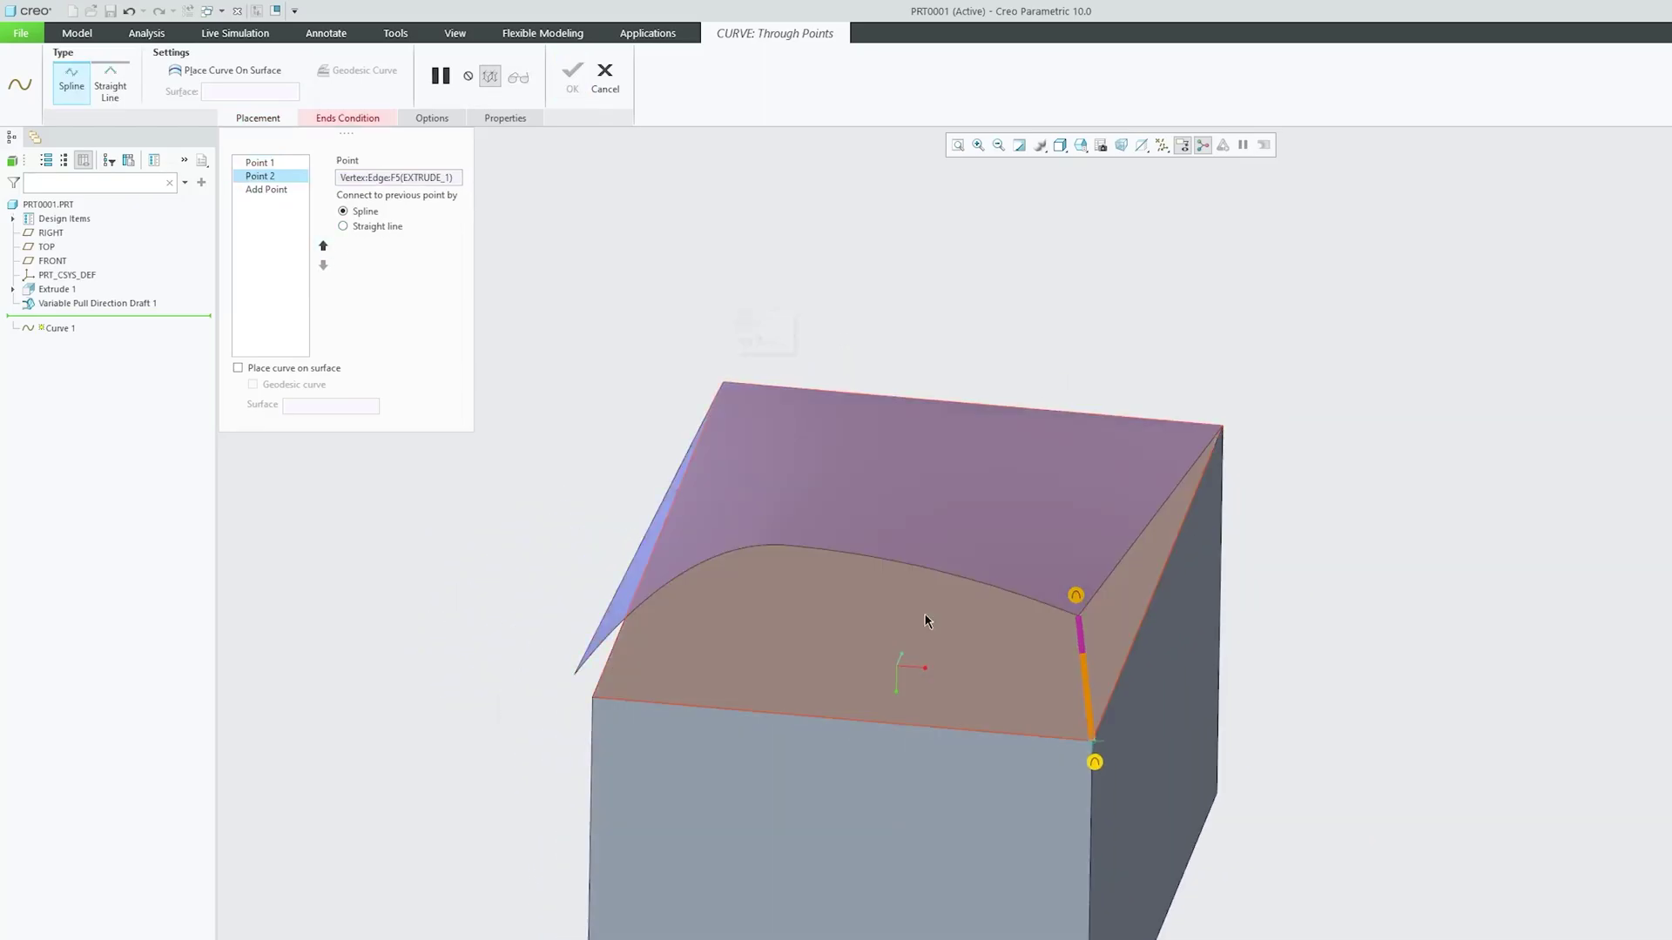
scroll(1096, 639, "down", 3)
middle_click_drag(1099, 634, 843, 262)
left_click(666, 88)
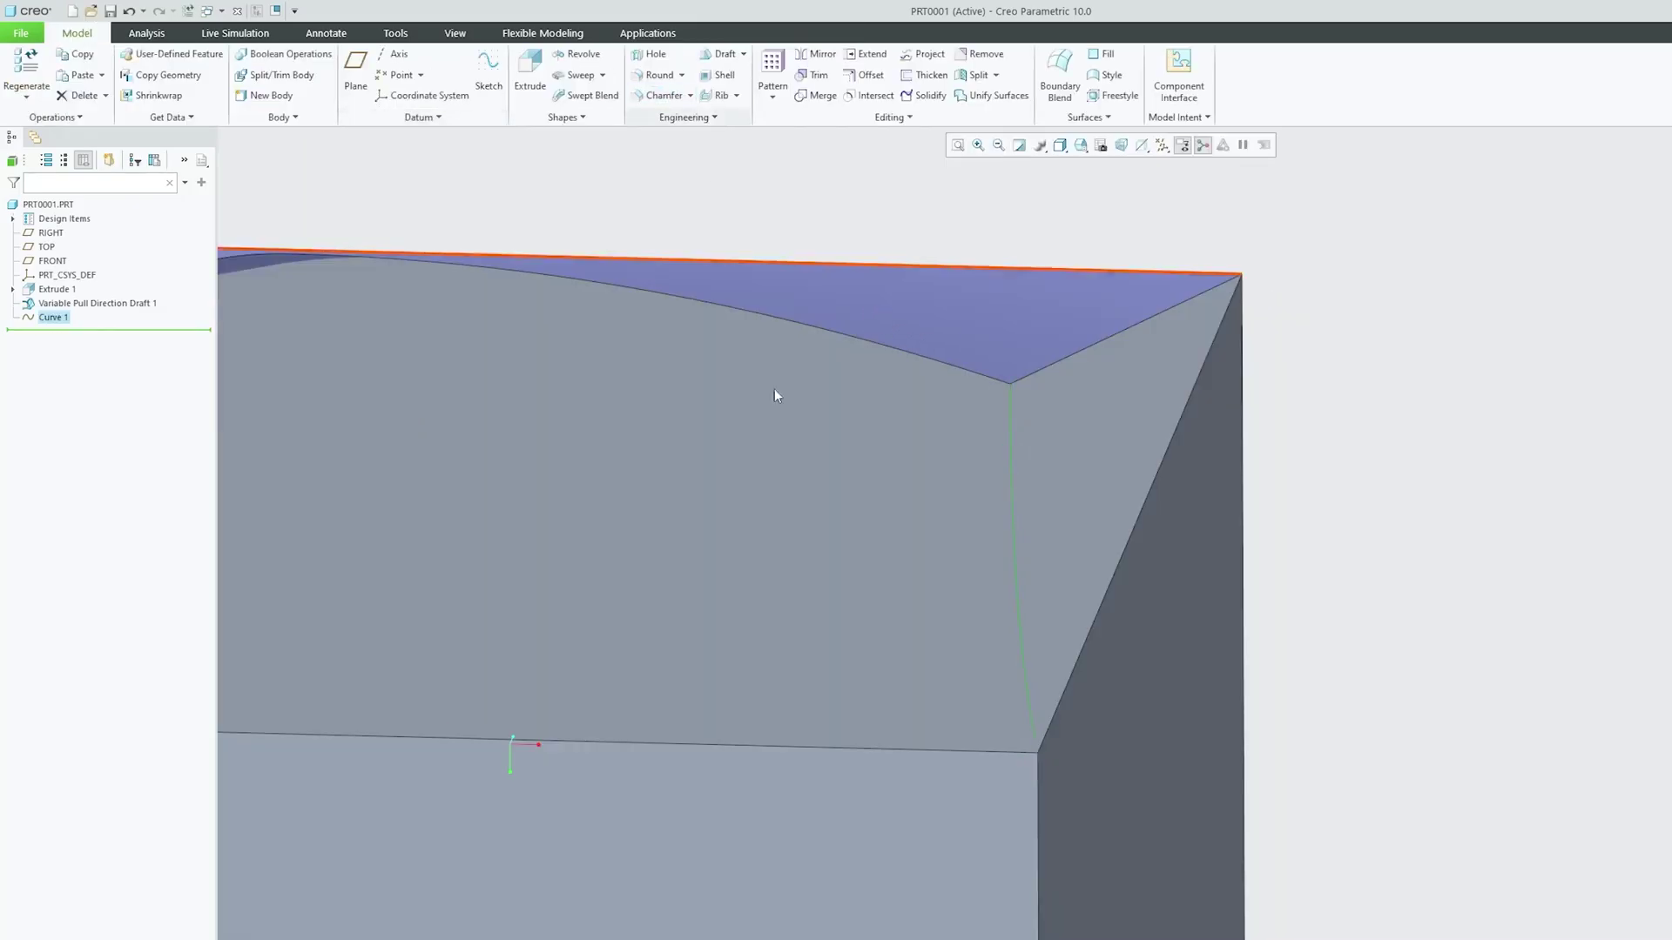
Step: Create a boundary blend with the block's top side edge and the draft surface edge as first direction and the spline curve as second direction
scroll(835, 535, "up", 3)
middle_click_drag(832, 548, 709, 610)
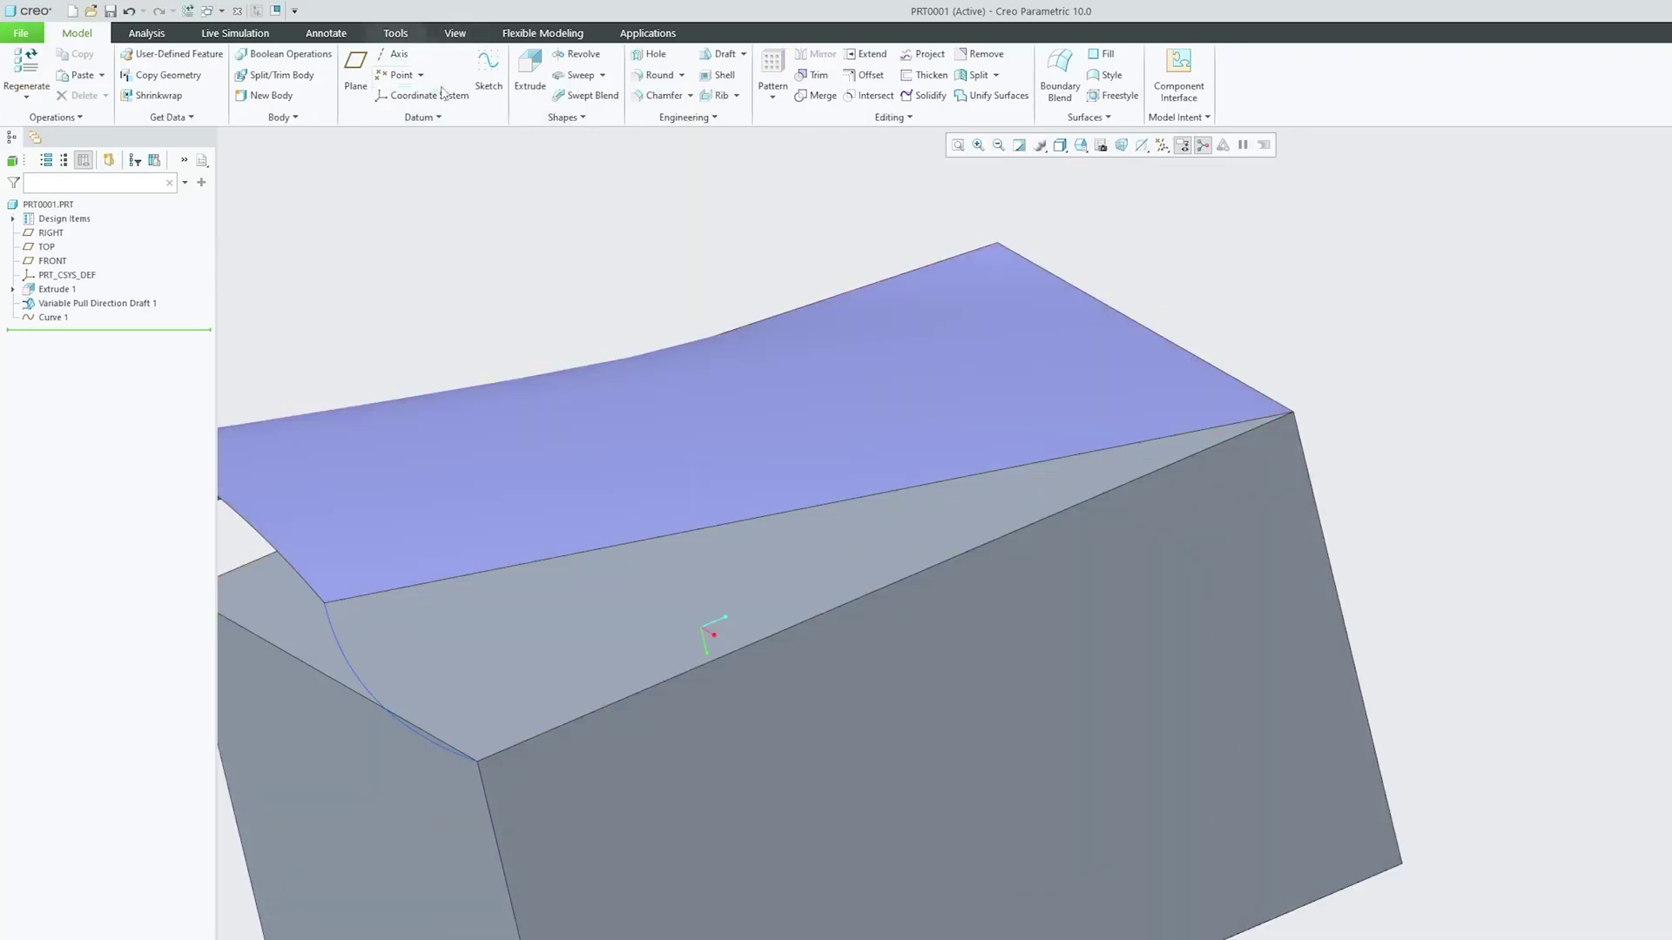
left_click(1059, 78)
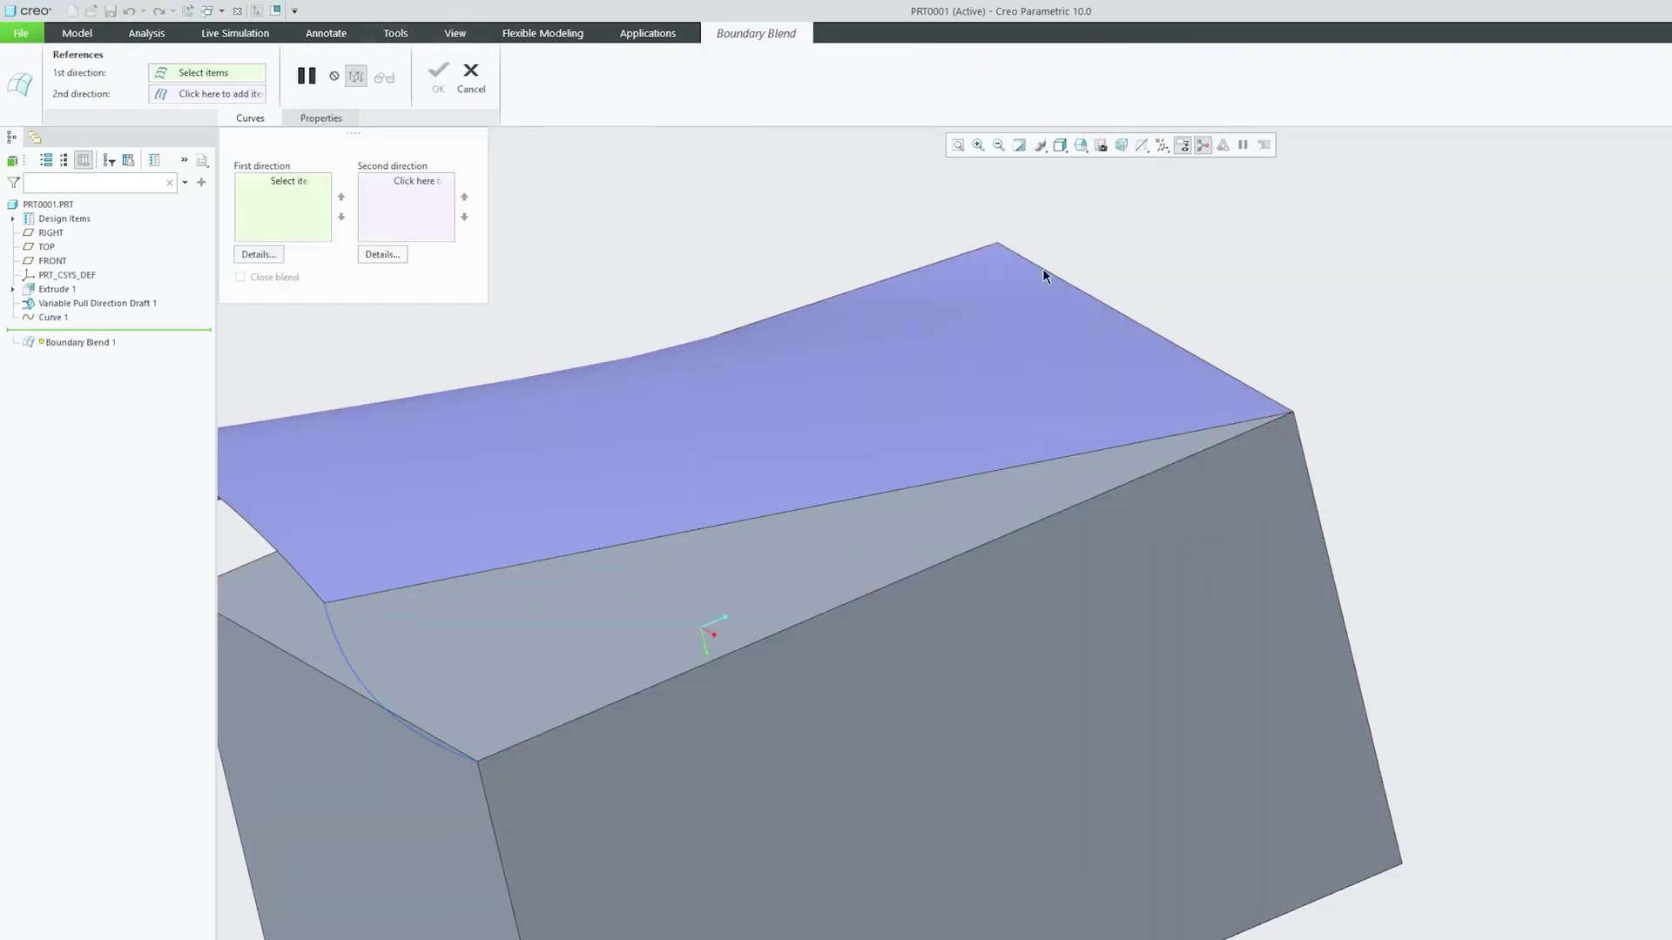
left_click(845, 608)
left_click(871, 498, "ctrl")
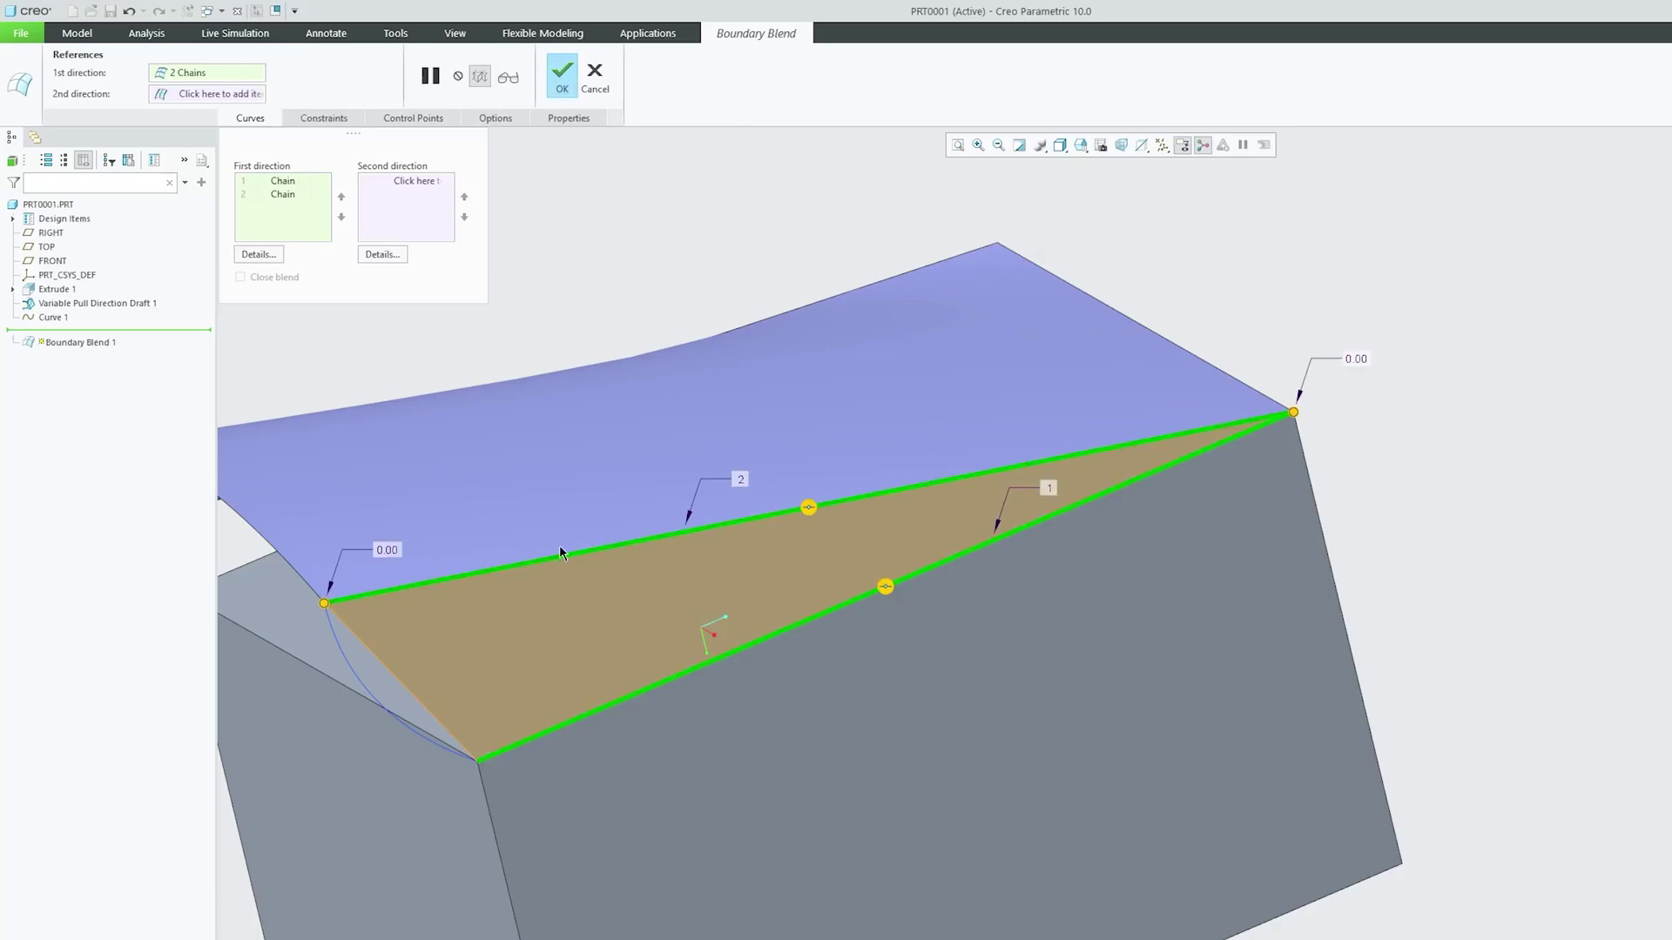
left_click(406, 200)
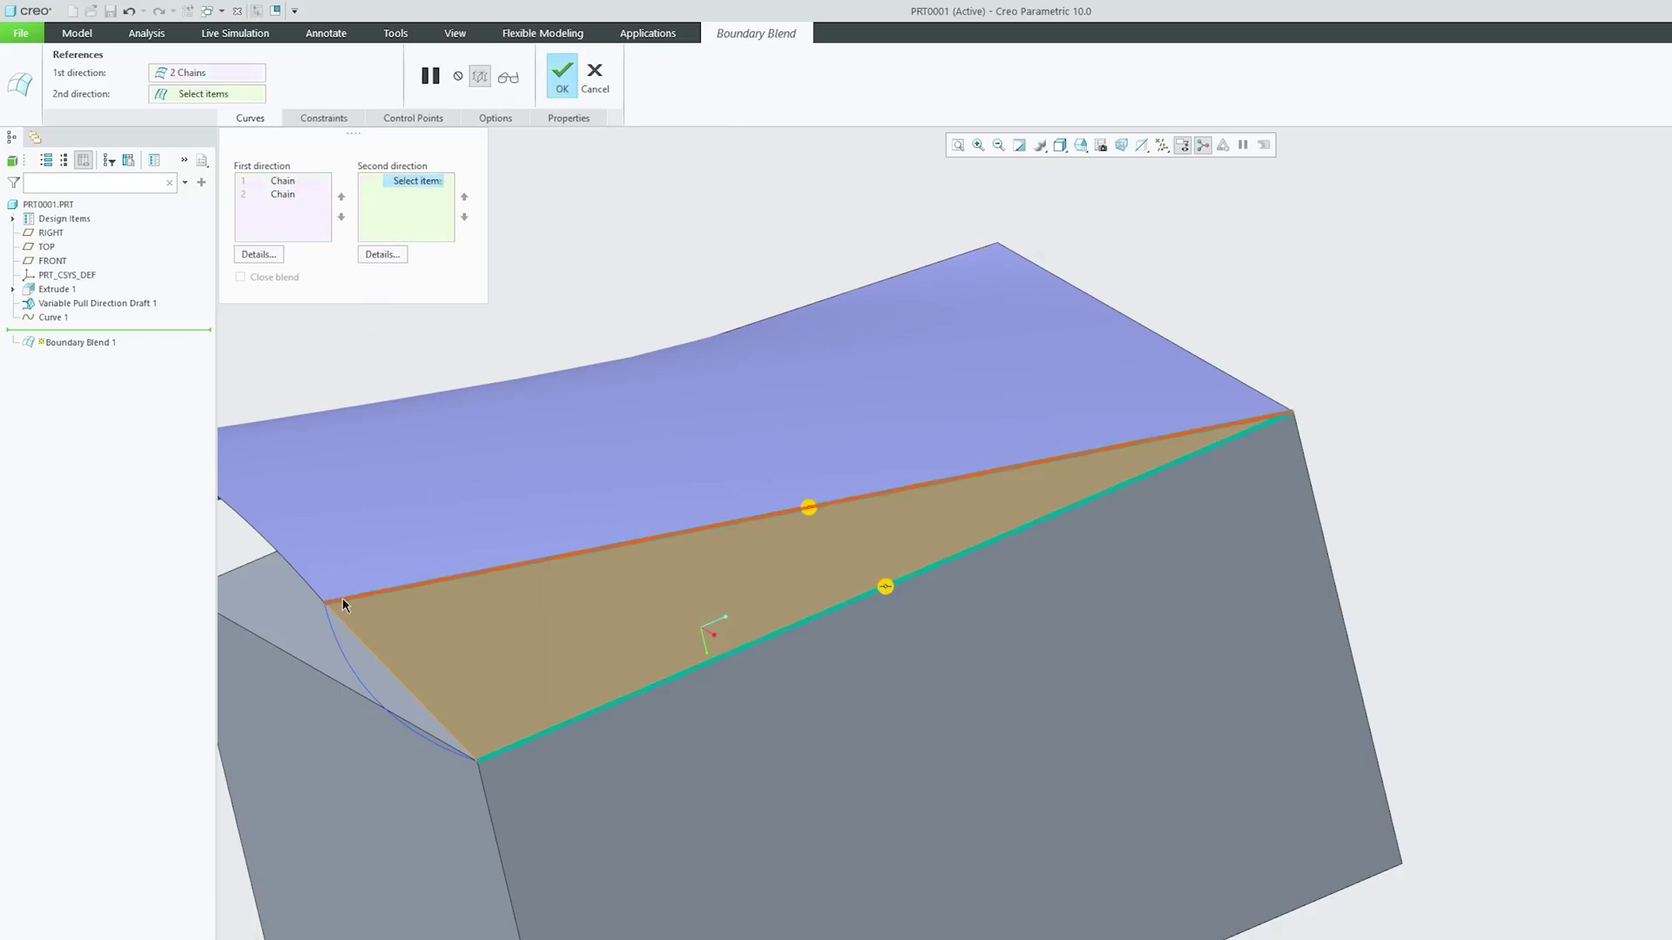
left_click(353, 669)
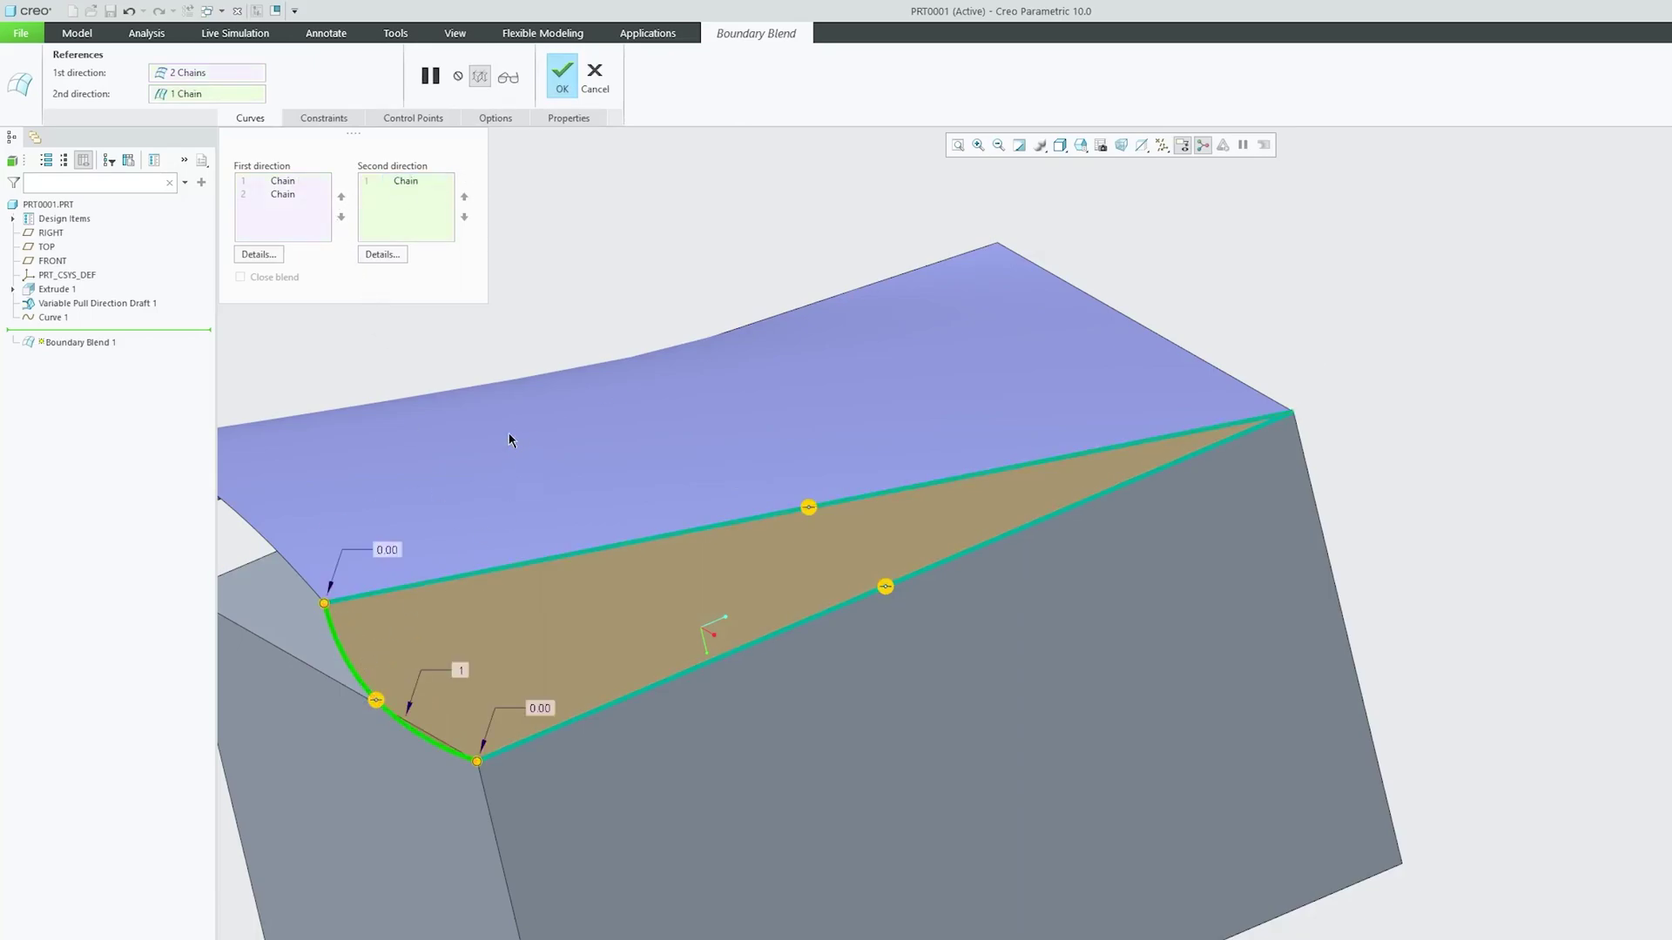
mouse_move(471, 760)
middle_mouse_down()
mouse_move(510, 729)
mouse_move(578, 615)
middle_mouse_up()
left_click(563, 74)
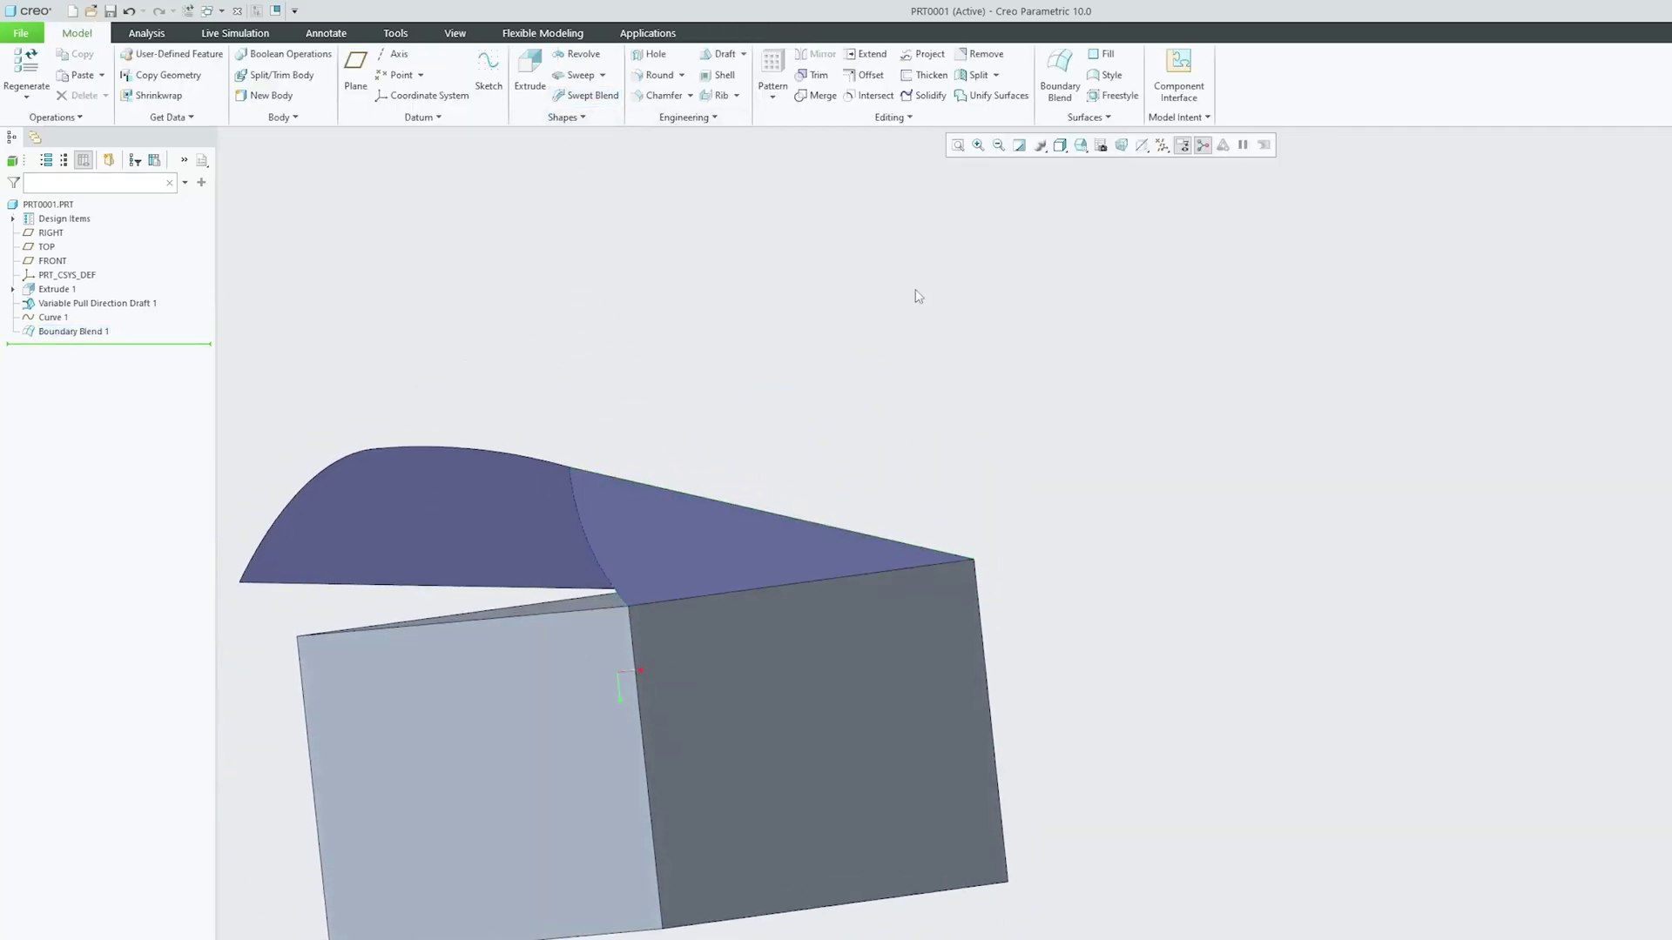
Step: Redefine the boundary blend and set the Direction 1 first and last chain conditions to Tangent
middle_click_drag(805, 475, 697, 538)
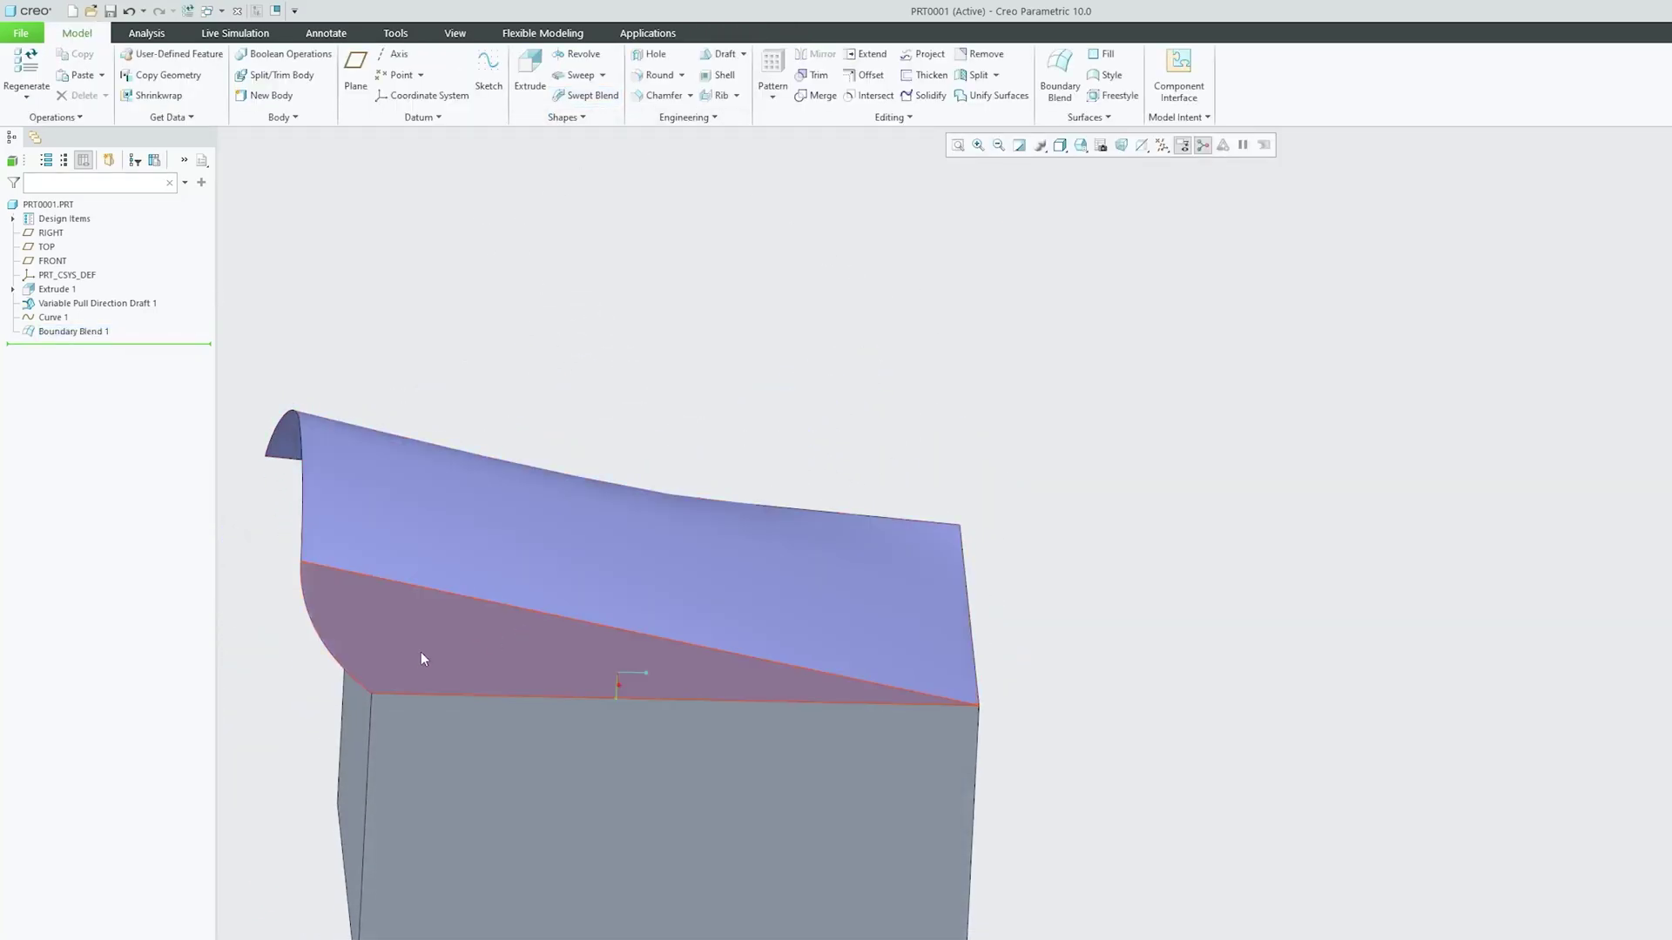
left_click(73, 331)
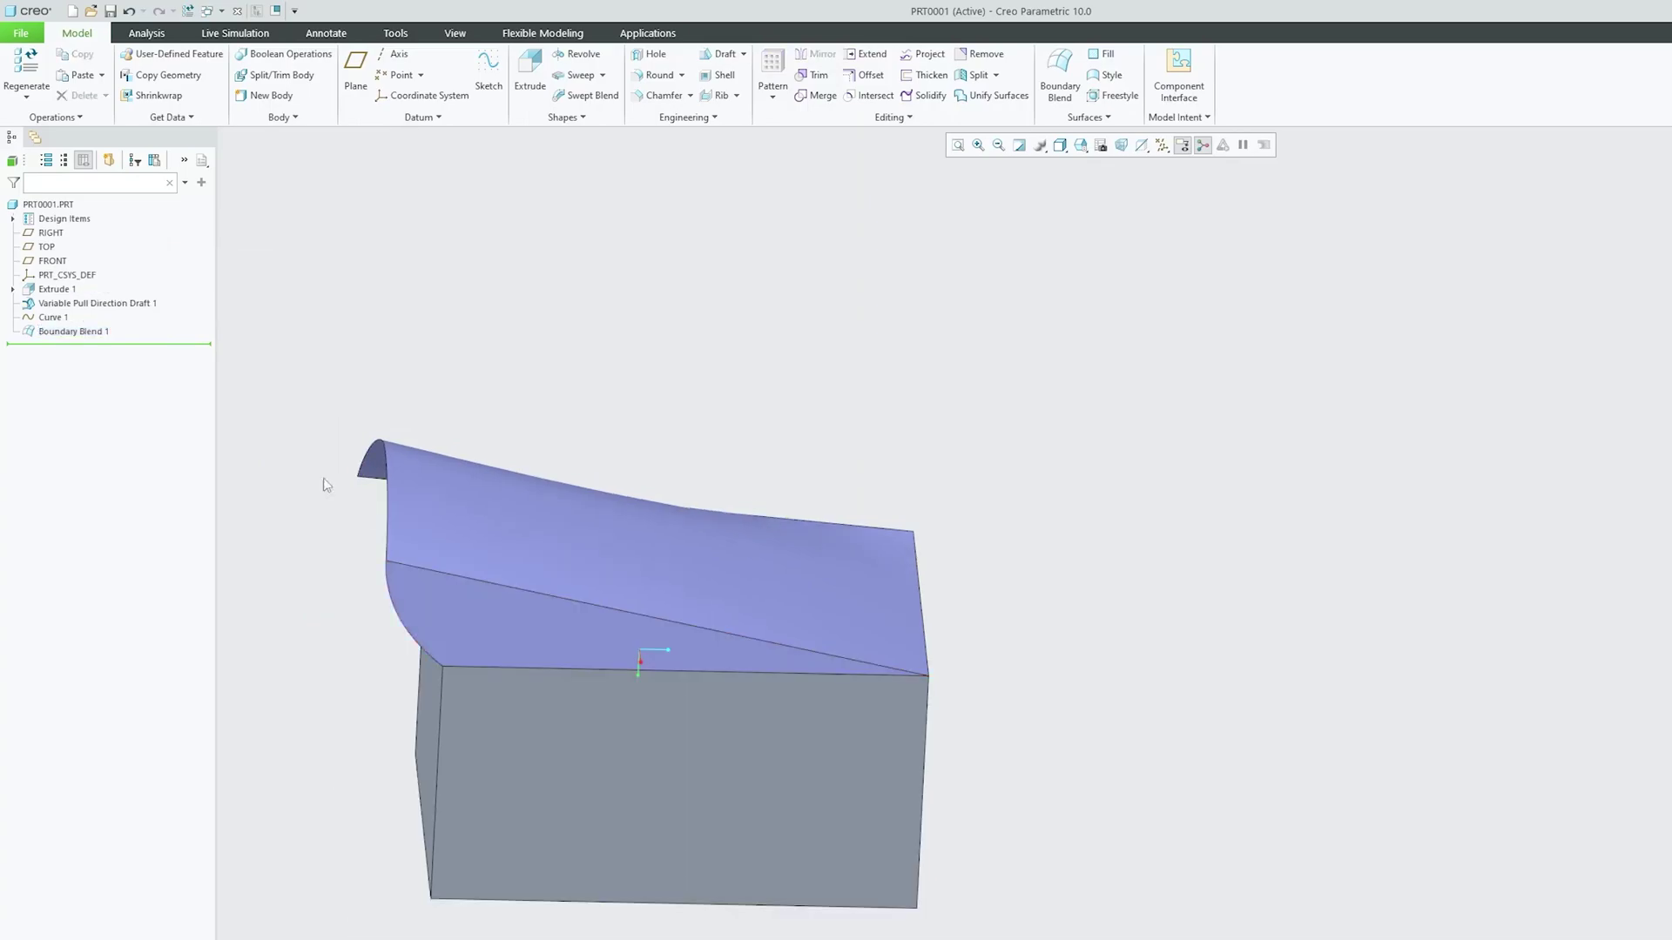
scroll(441, 650, "down", 3)
scroll(385, 533, "down", 1)
middle_click_drag(380, 535, 487, 470)
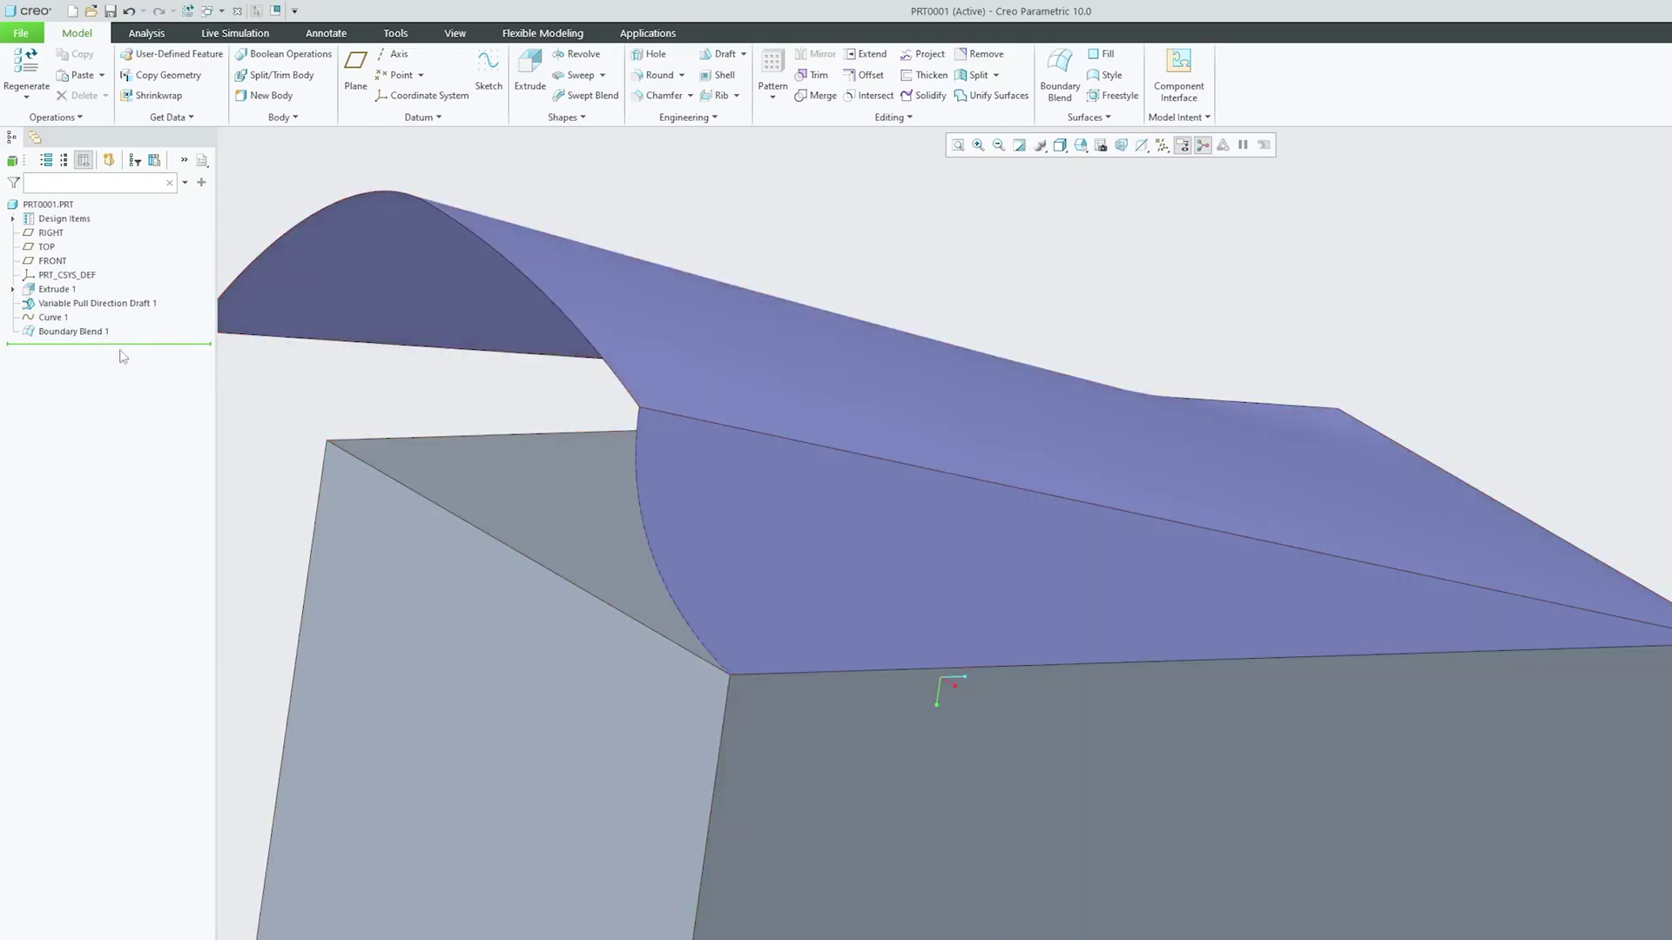
left_click(77, 332)
left_click(103, 245)
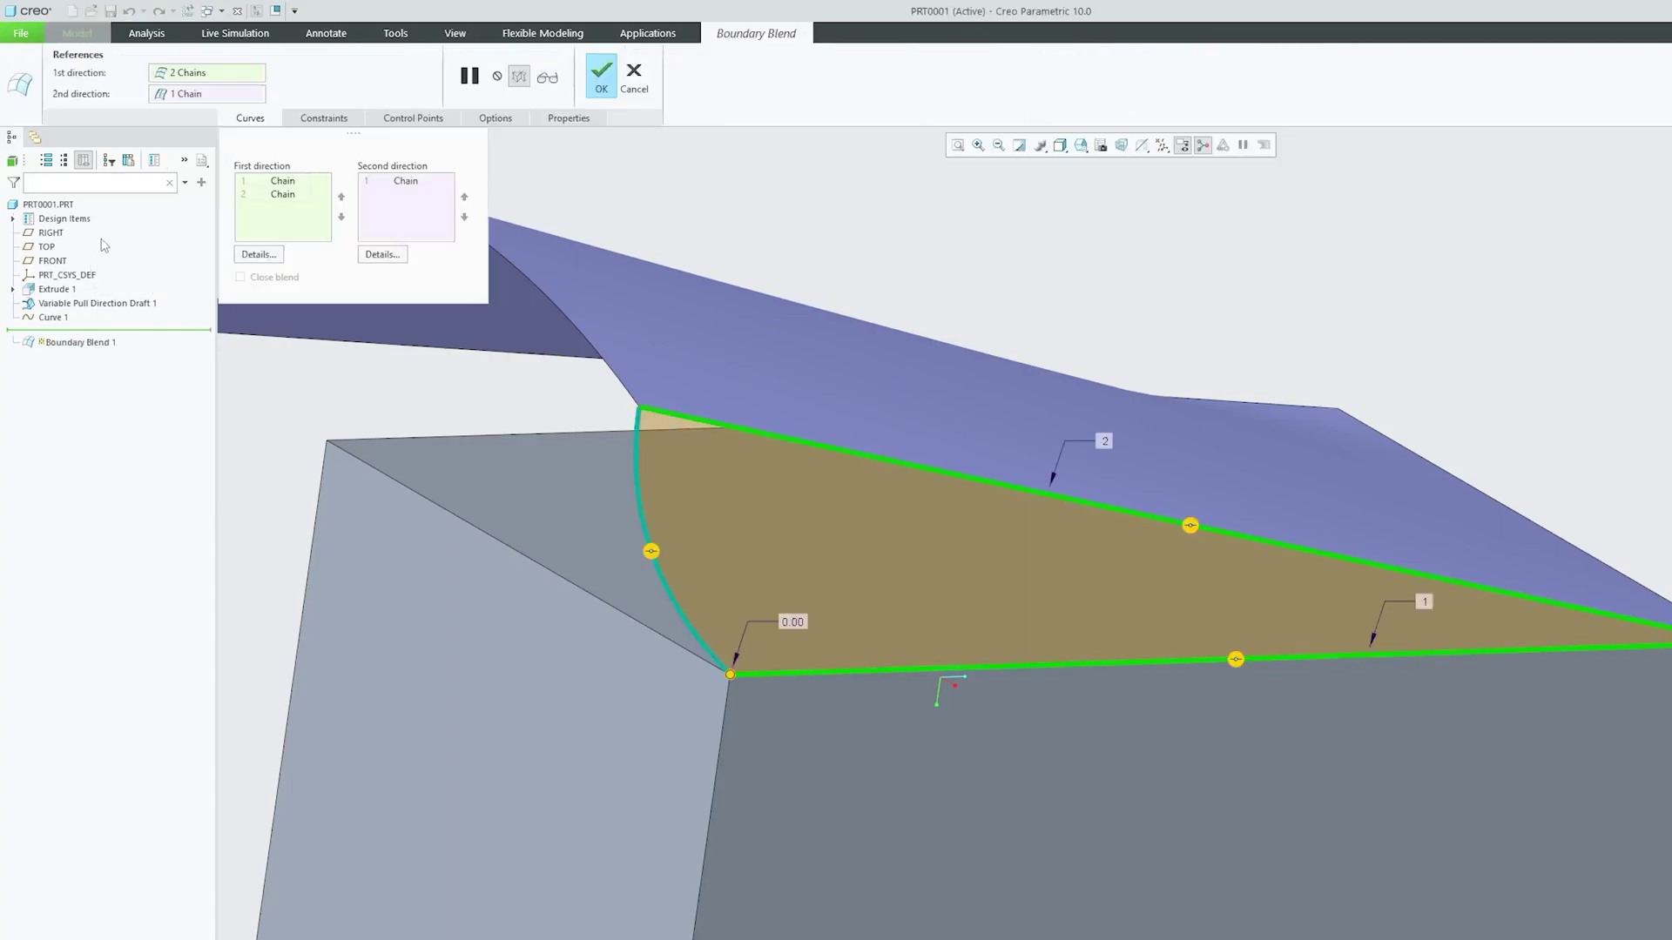
left_click(321, 120)
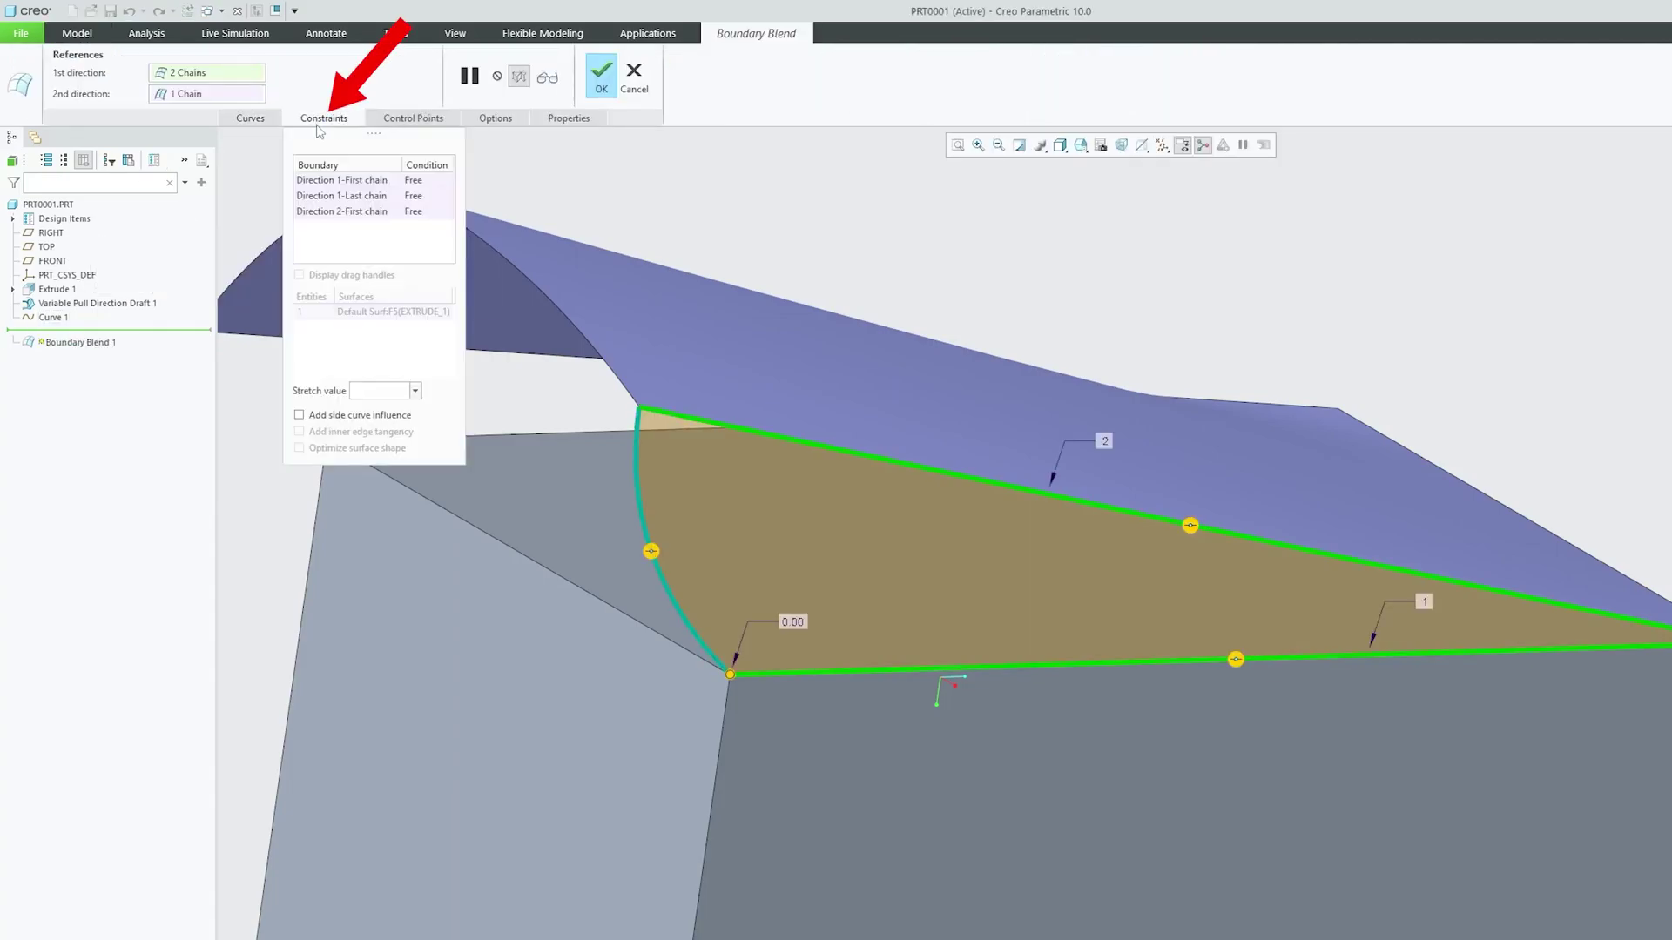
left_click(434, 181)
left_click(446, 181)
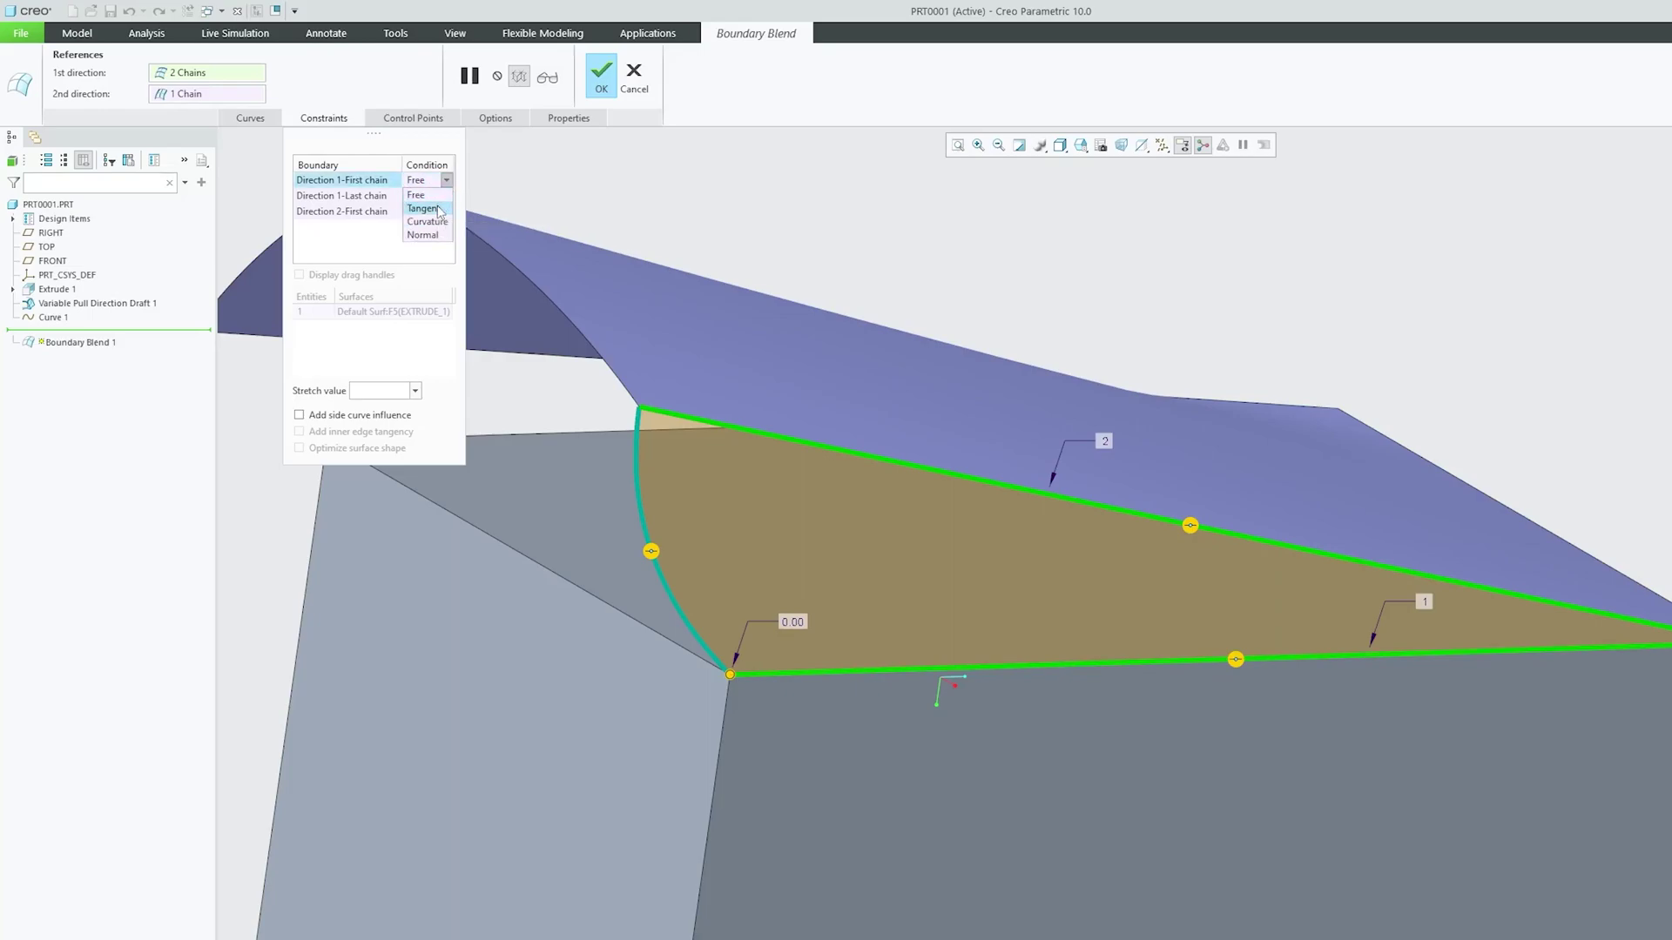
left_click(440, 210)
left_click(446, 196)
left_click(446, 195)
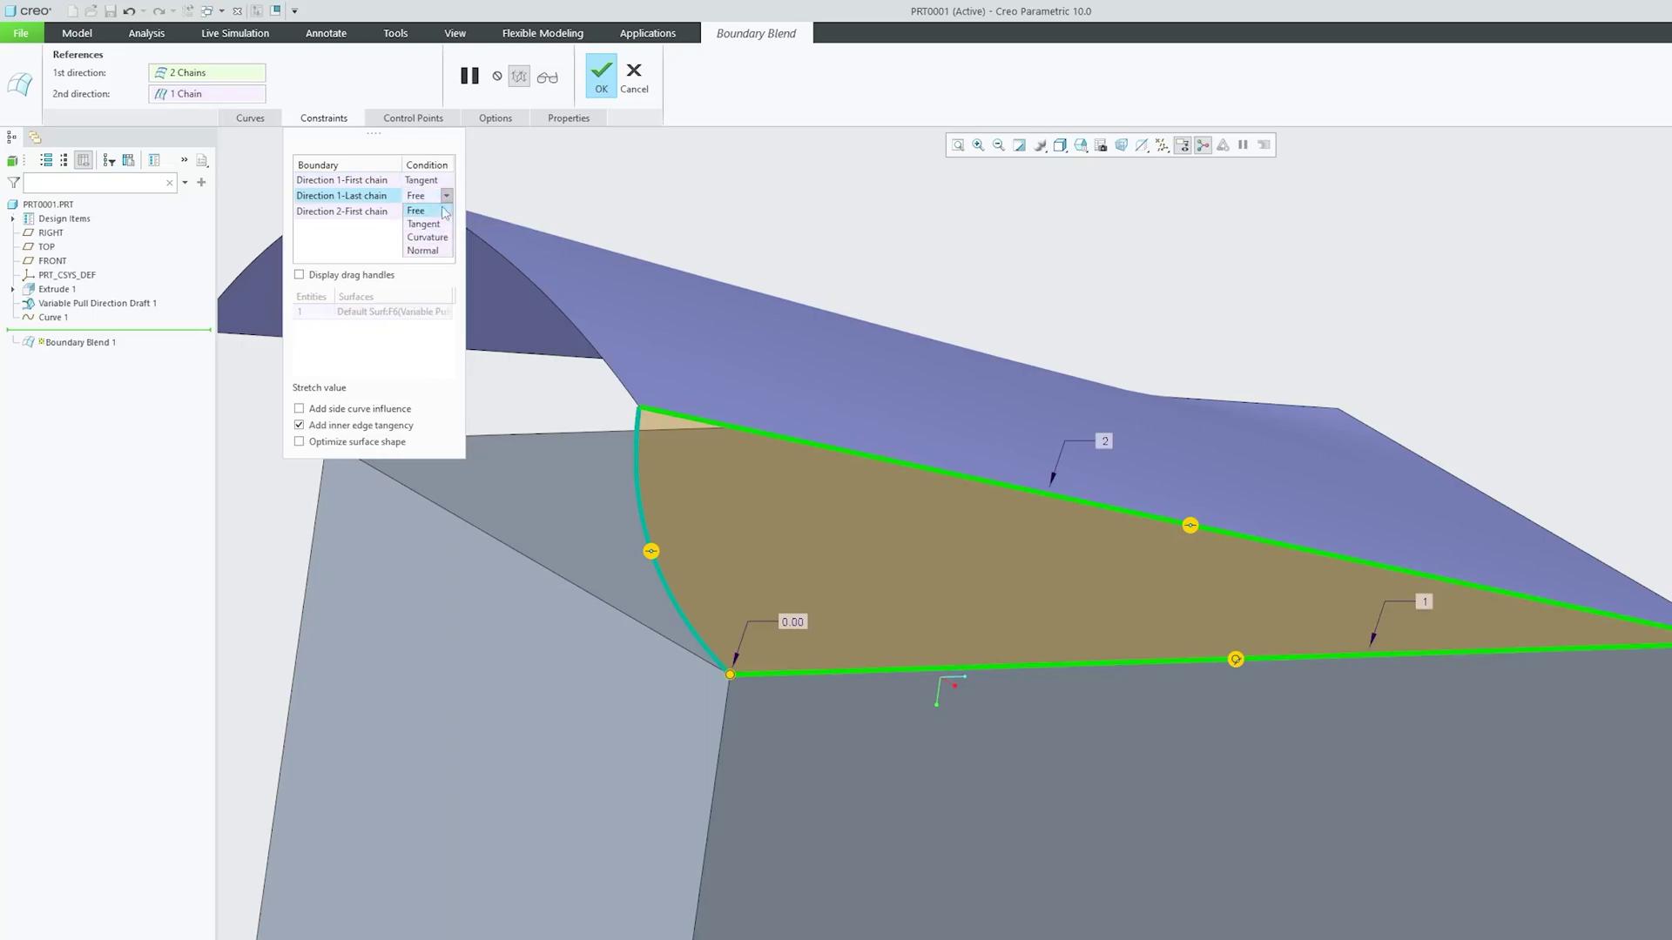
left_click(435, 223)
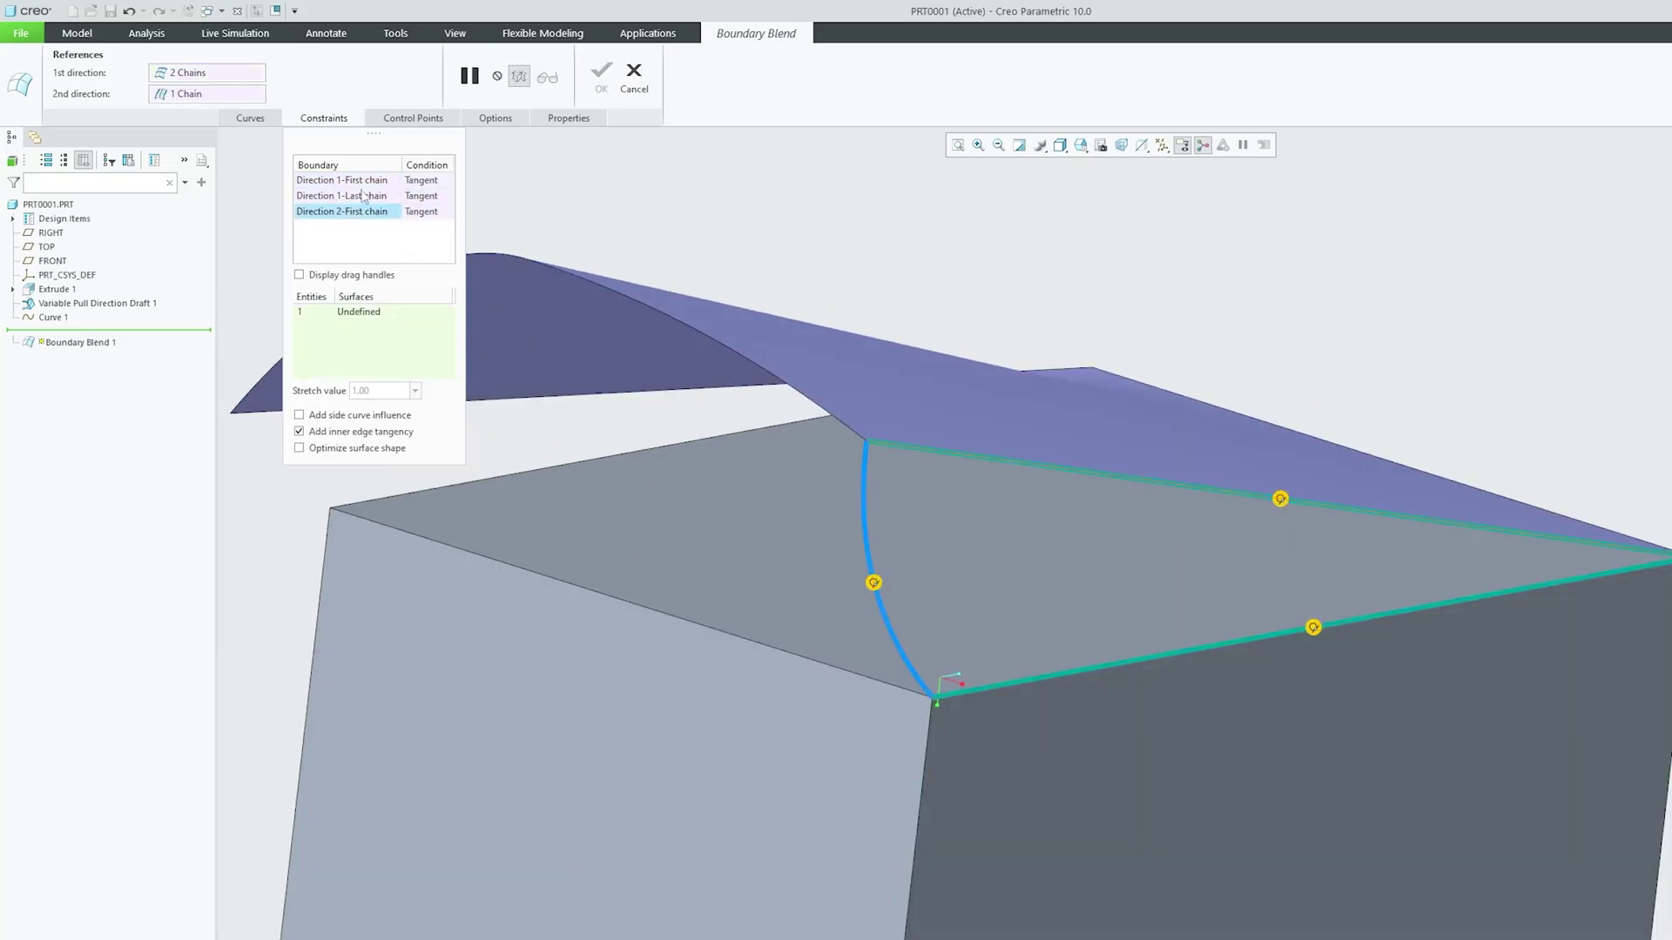
Step: Remove the spline curve chain from the boundary blend's second direction
left_click(250, 117)
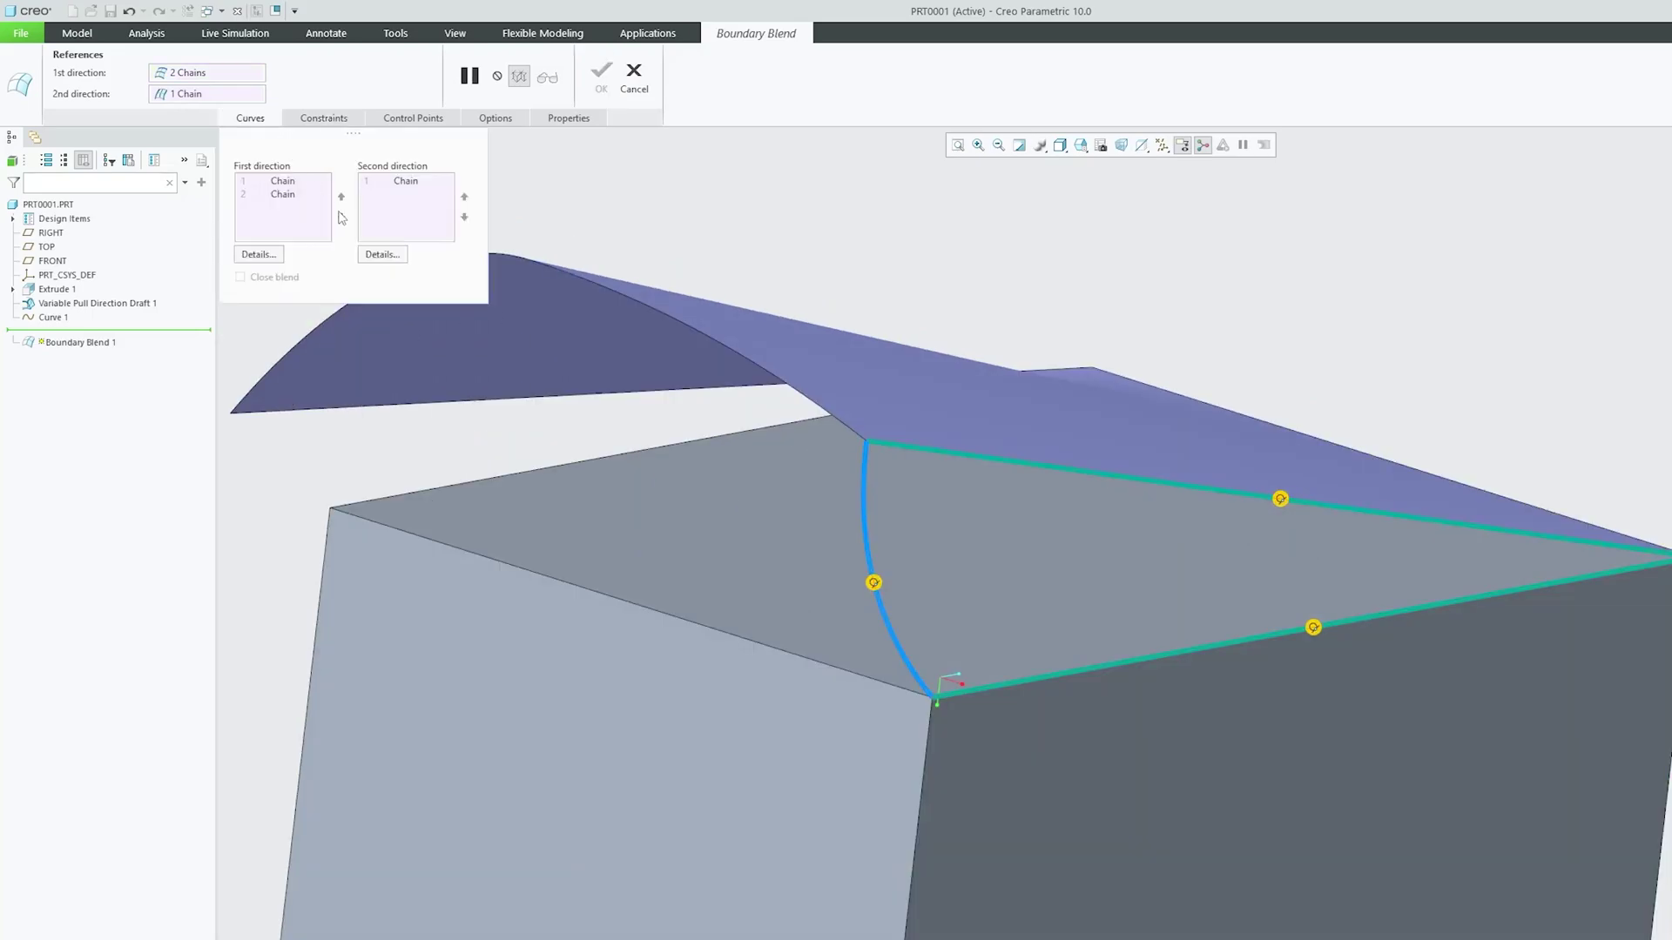
left_click(406, 181)
right_click(406, 185)
left_click(442, 193)
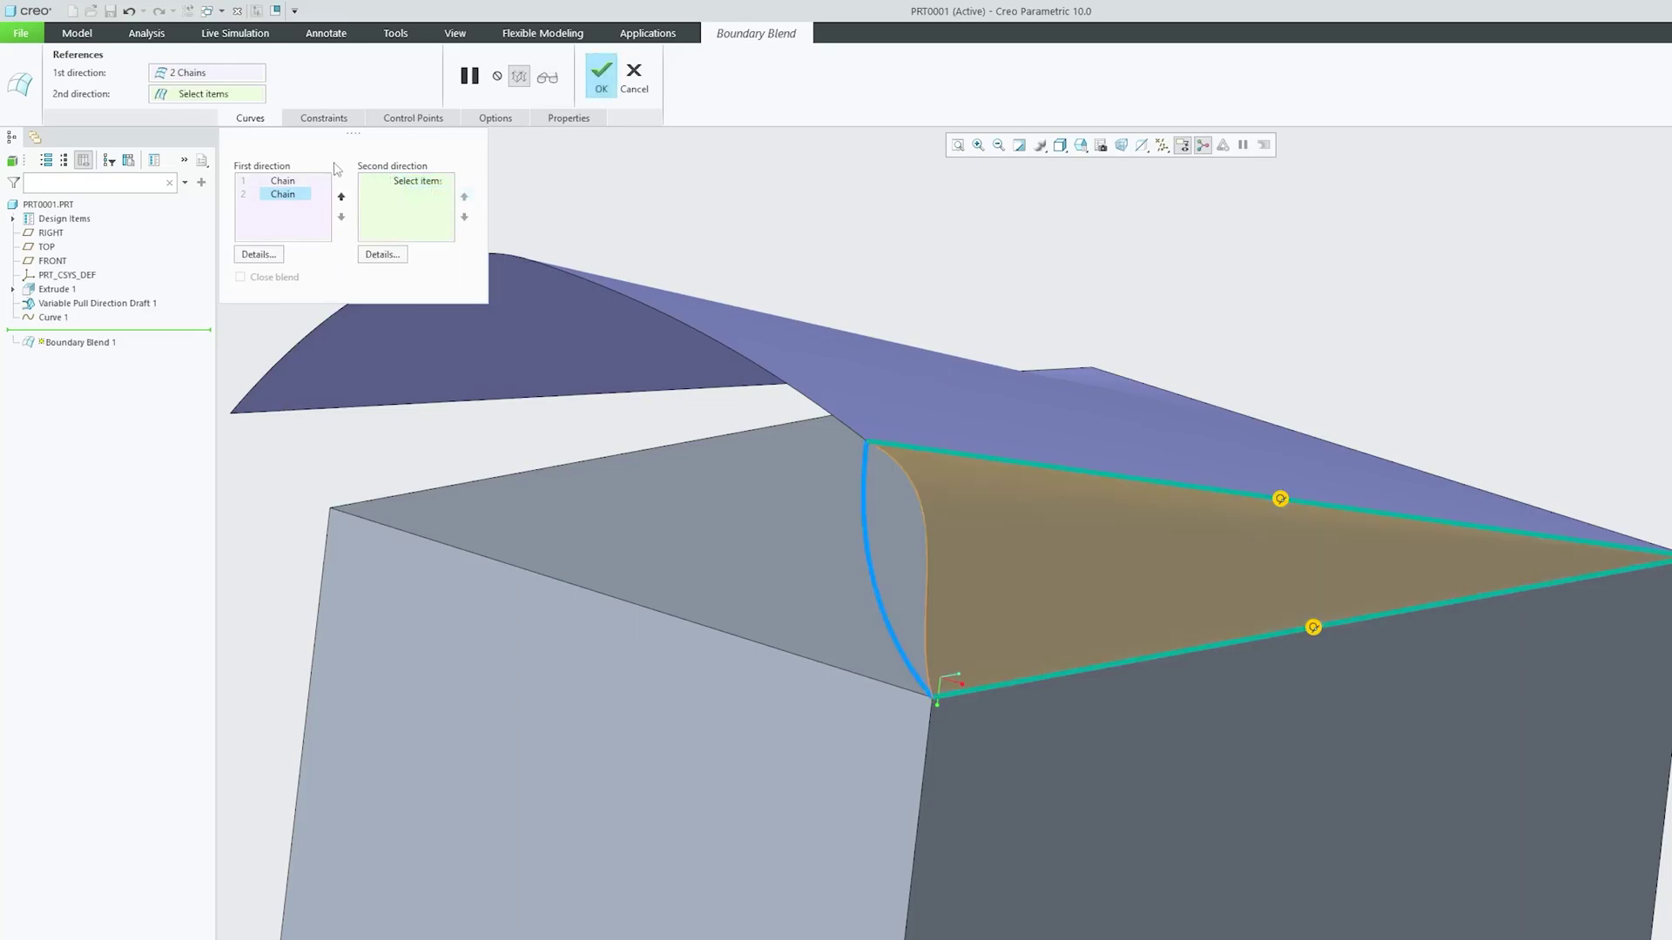
Step: Review the blend's constraints and compare the open edge of its preview with the spline curve from several angles
left_click(252, 117)
left_click(327, 116)
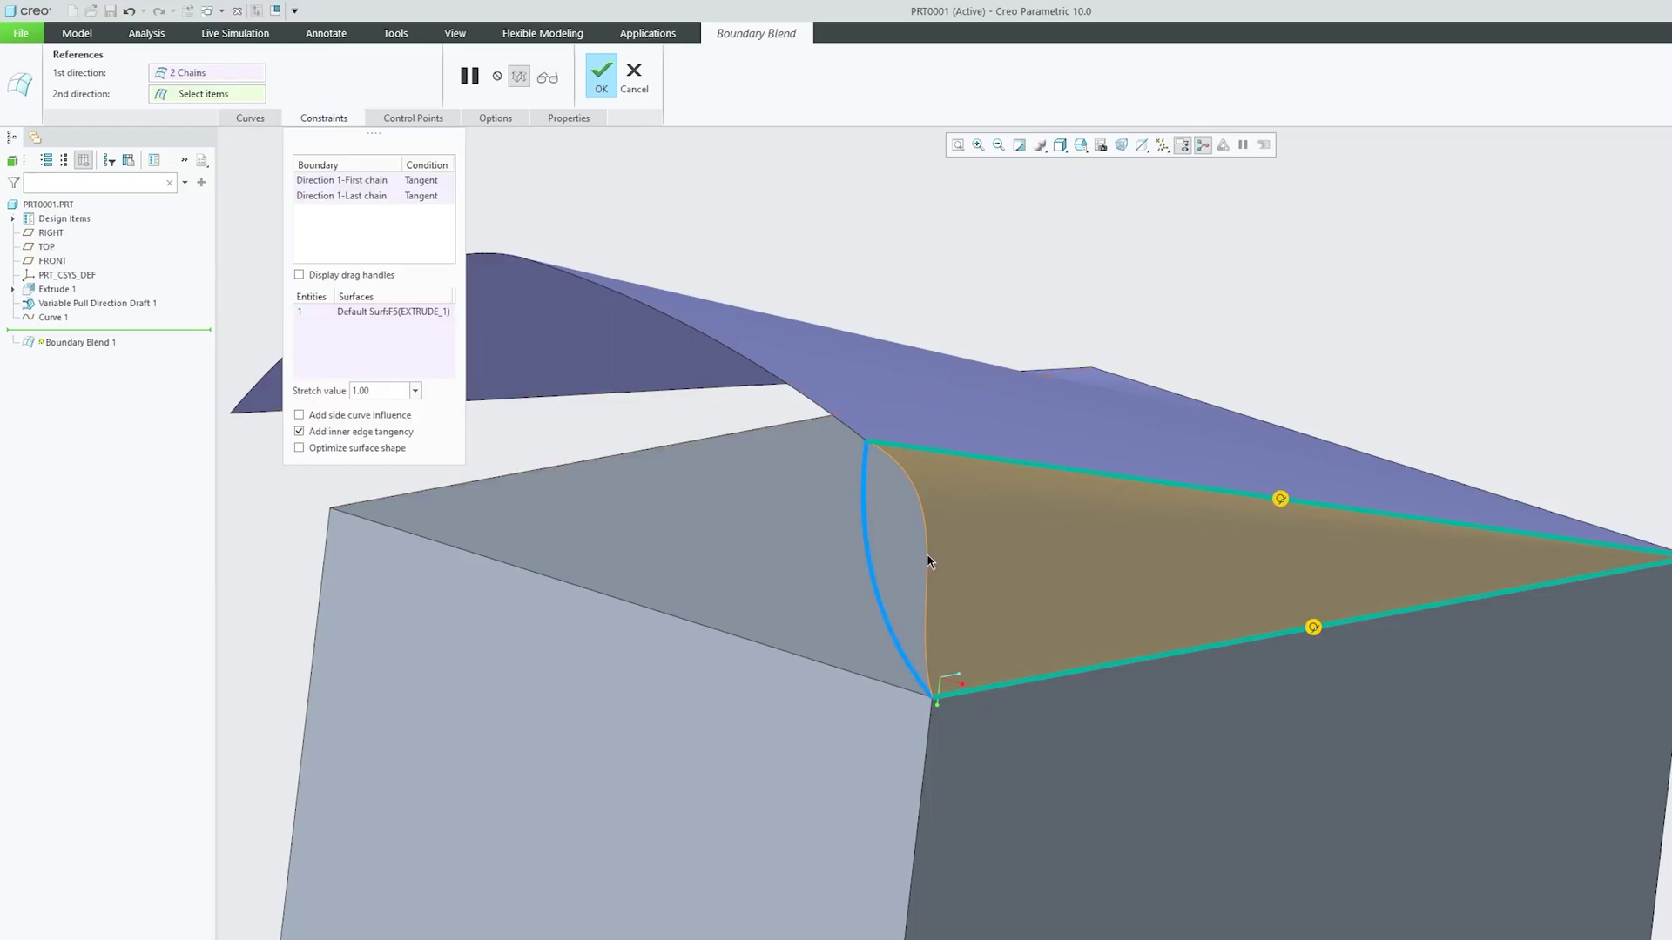
middle_click_drag(877, 507, 1302, 493)
scroll(1303, 493, "down", 3)
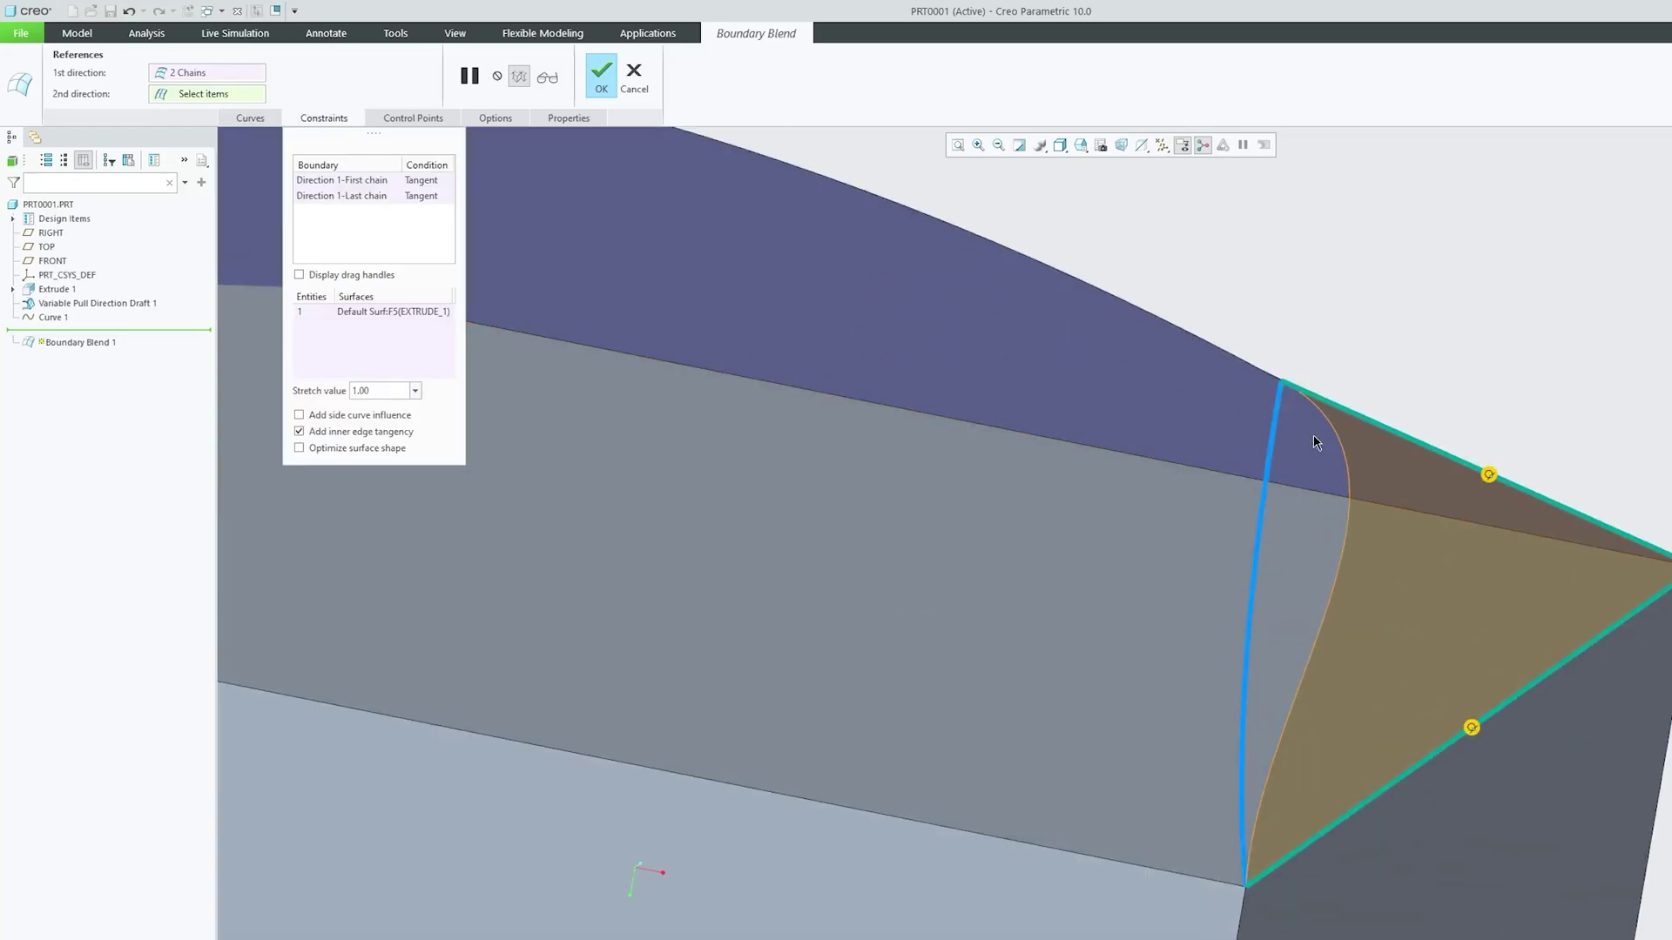
scroll(1083, 466, "up", 3)
middle_click_drag(1116, 490, 1069, 490)
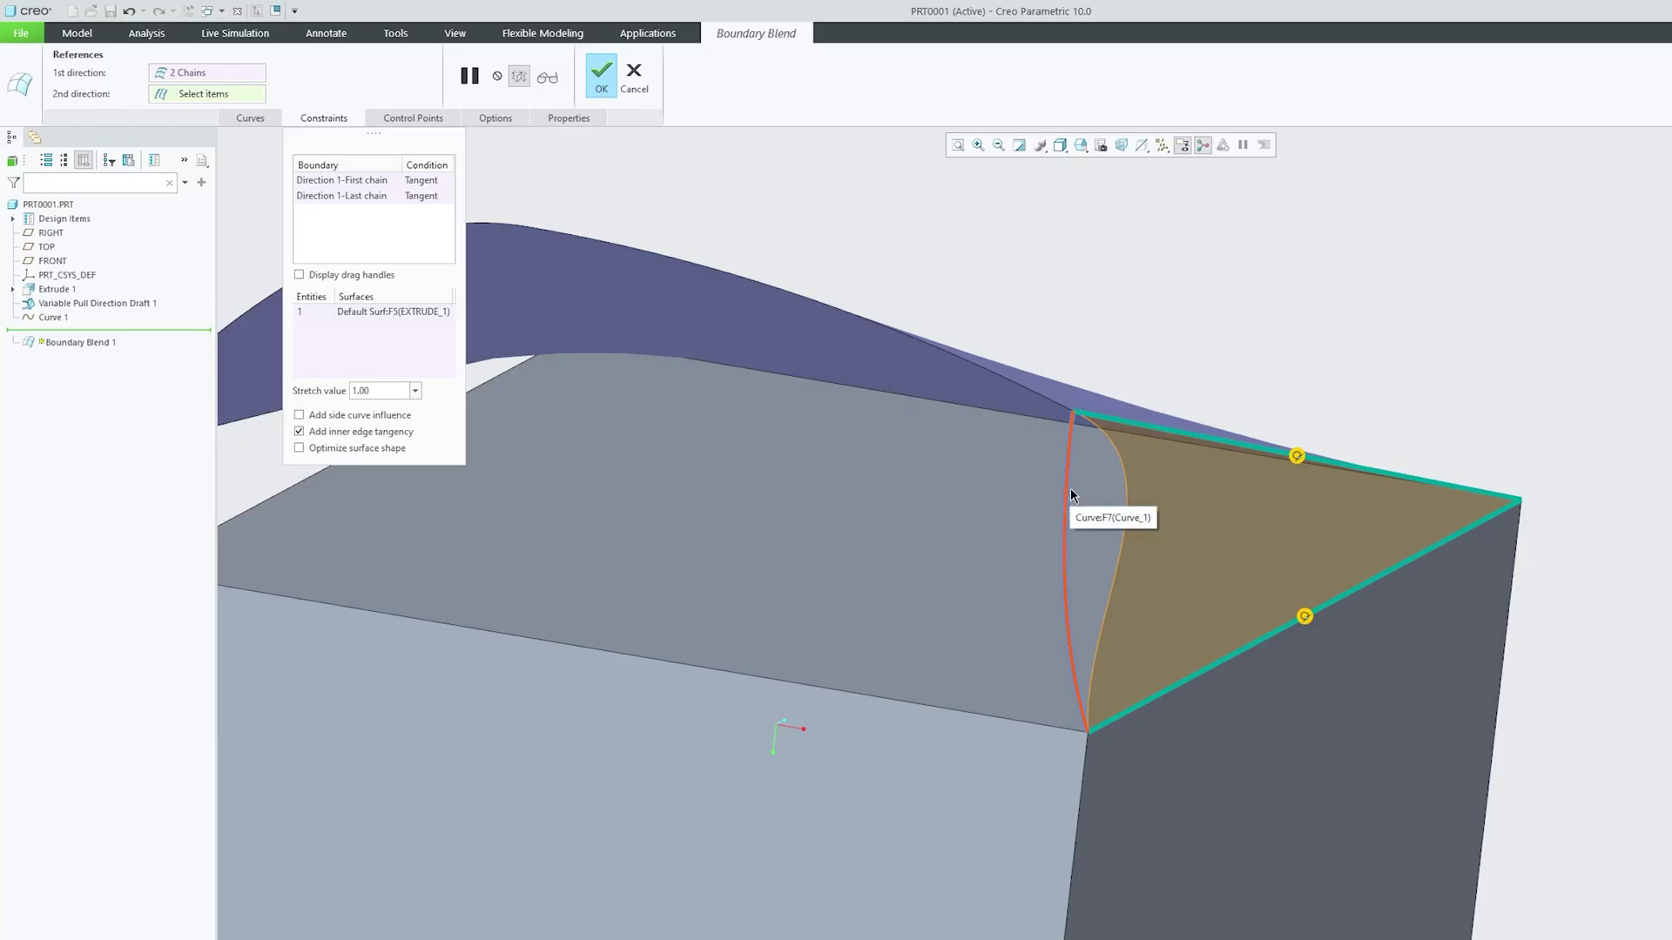
left_click(1070, 492)
middle_click_drag(1078, 526, 915, 493)
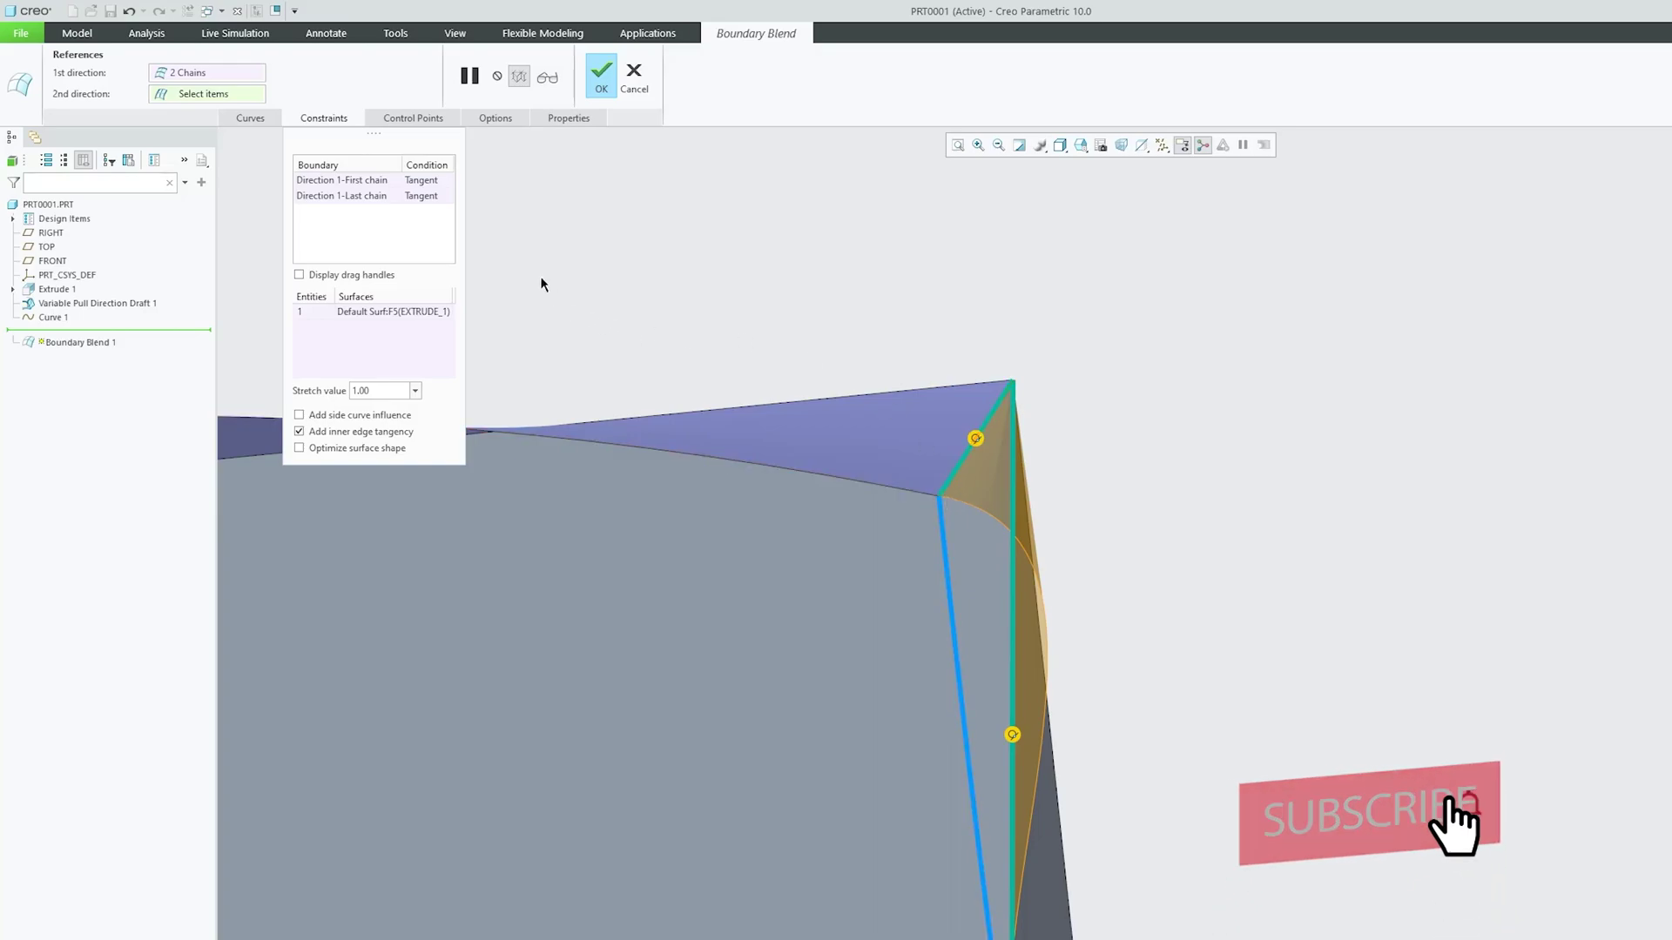
Step: Set the boundary condition of both the Direction 1 first chain and last chain to Curvature
left_click(446, 182)
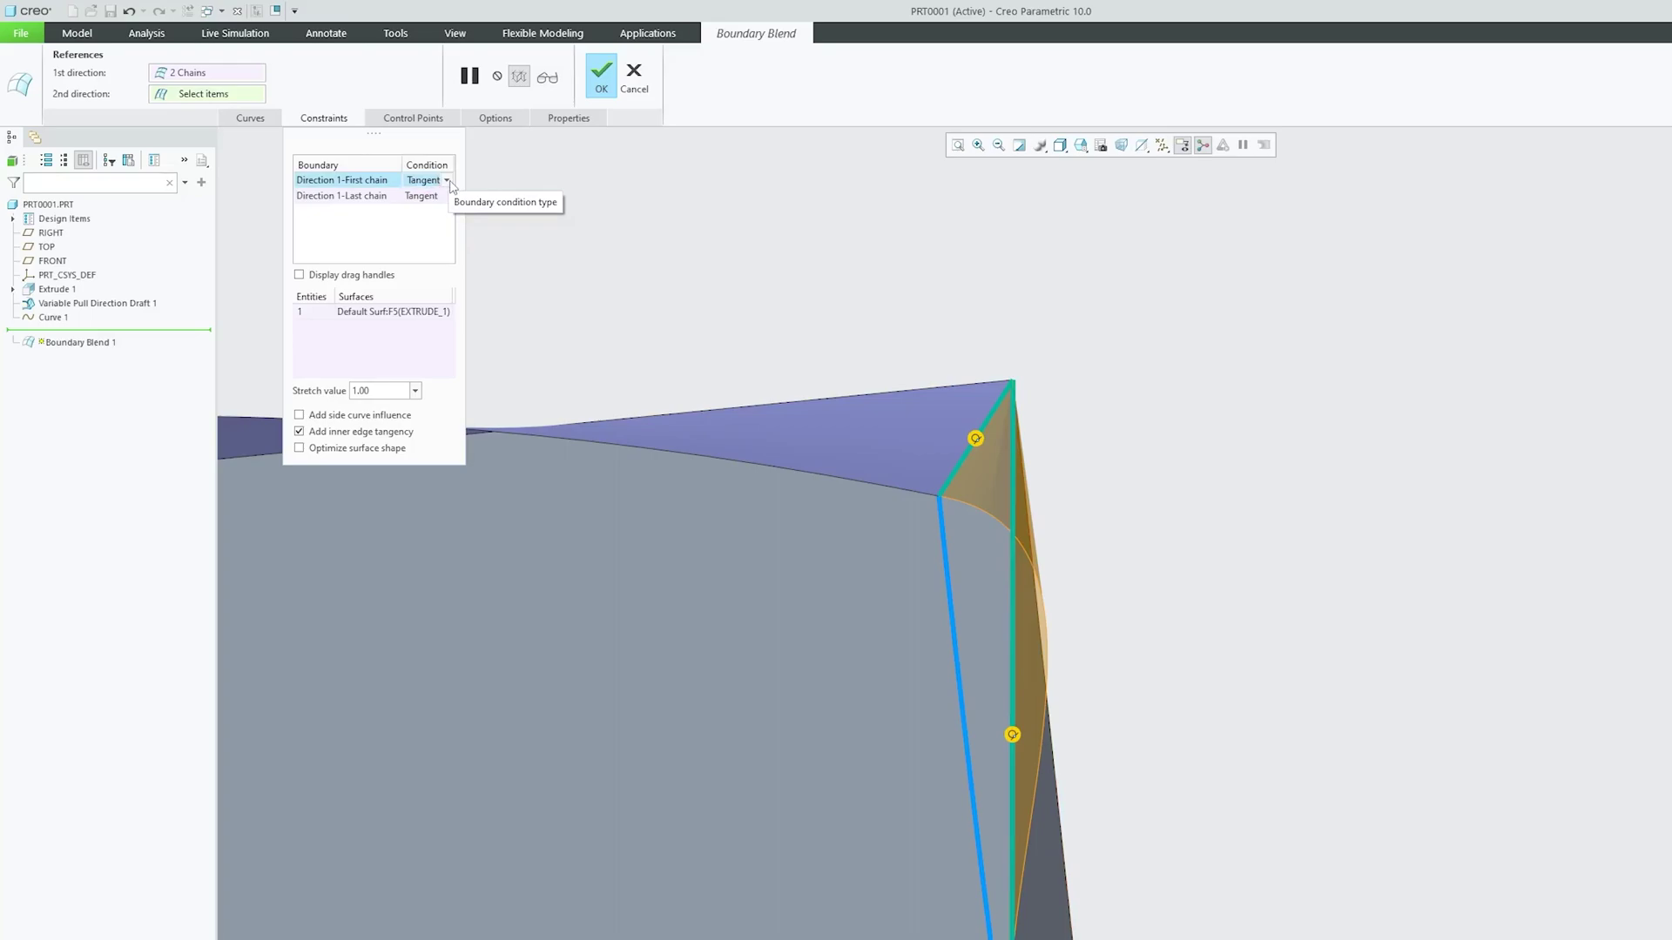
left_click(446, 181)
left_click(440, 223)
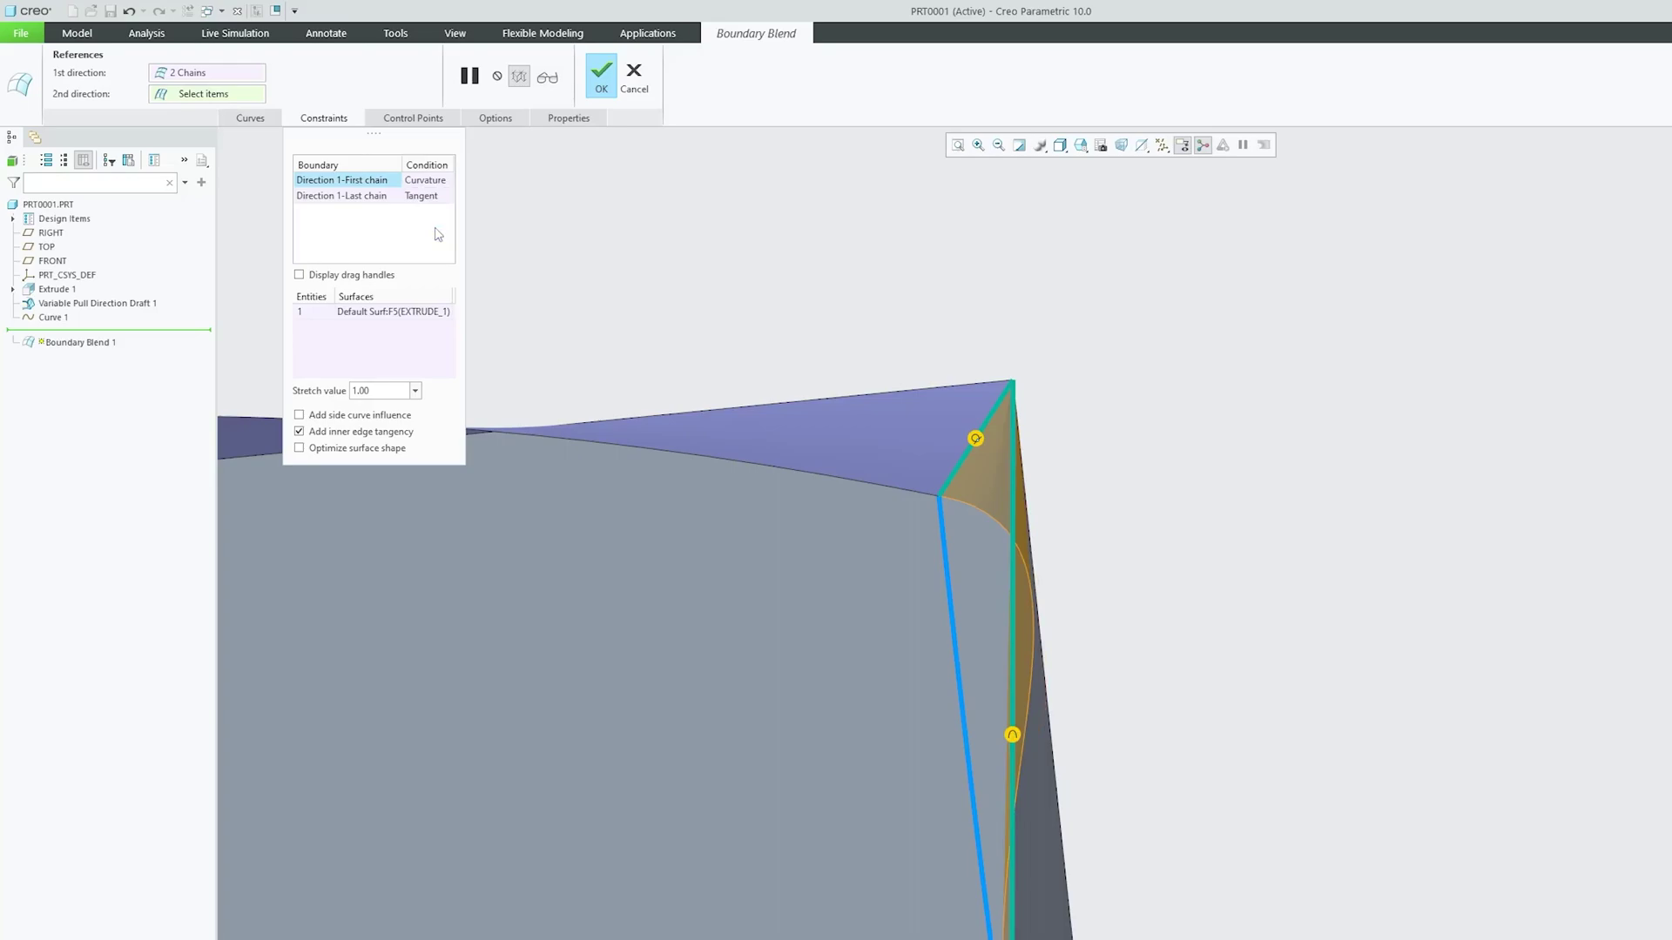
left_click(384, 195)
scroll(1012, 623, "up", 3)
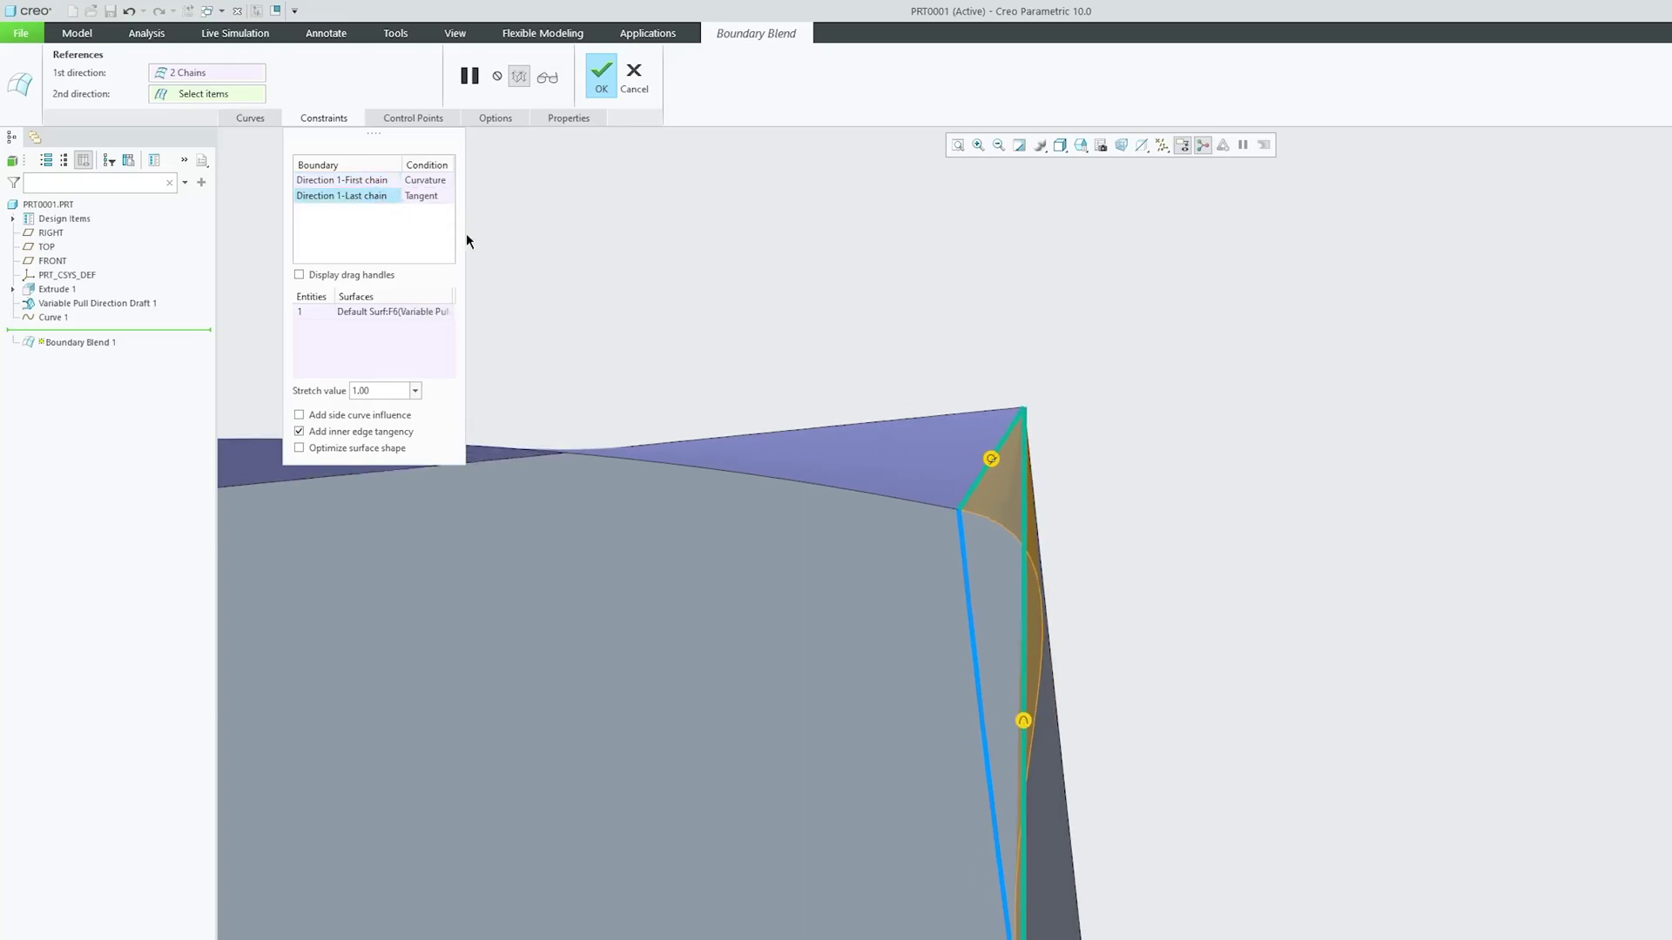
middle_click_drag(1012, 624, 627, 287)
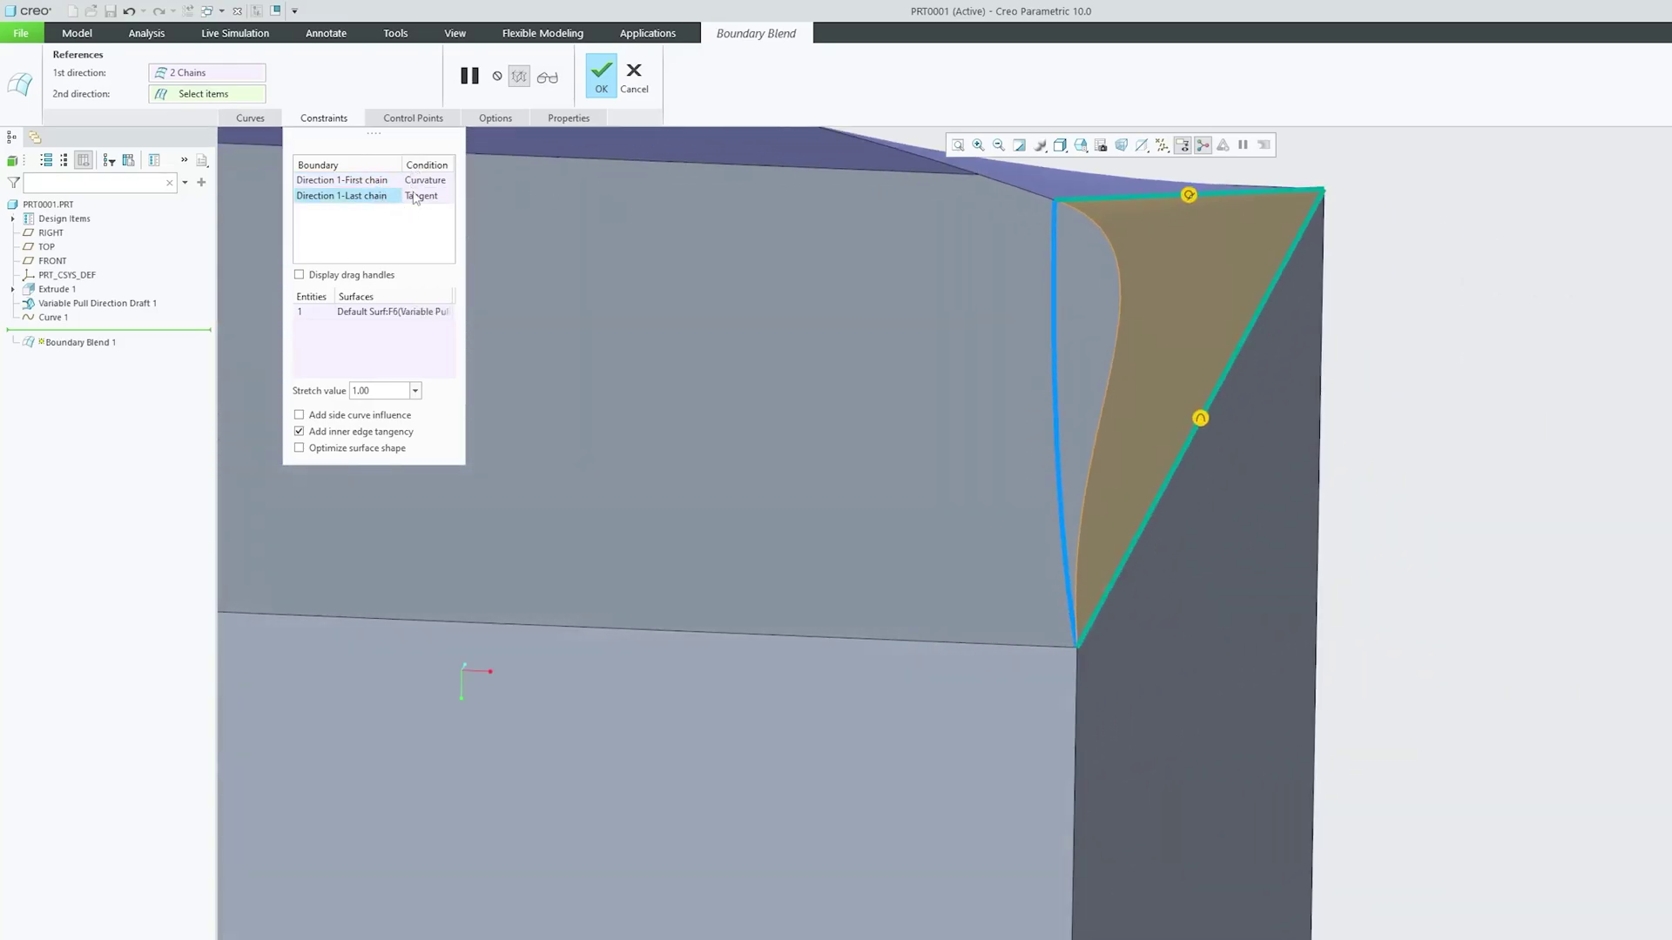
left_click(421, 196)
left_click(446, 196)
left_click(433, 239)
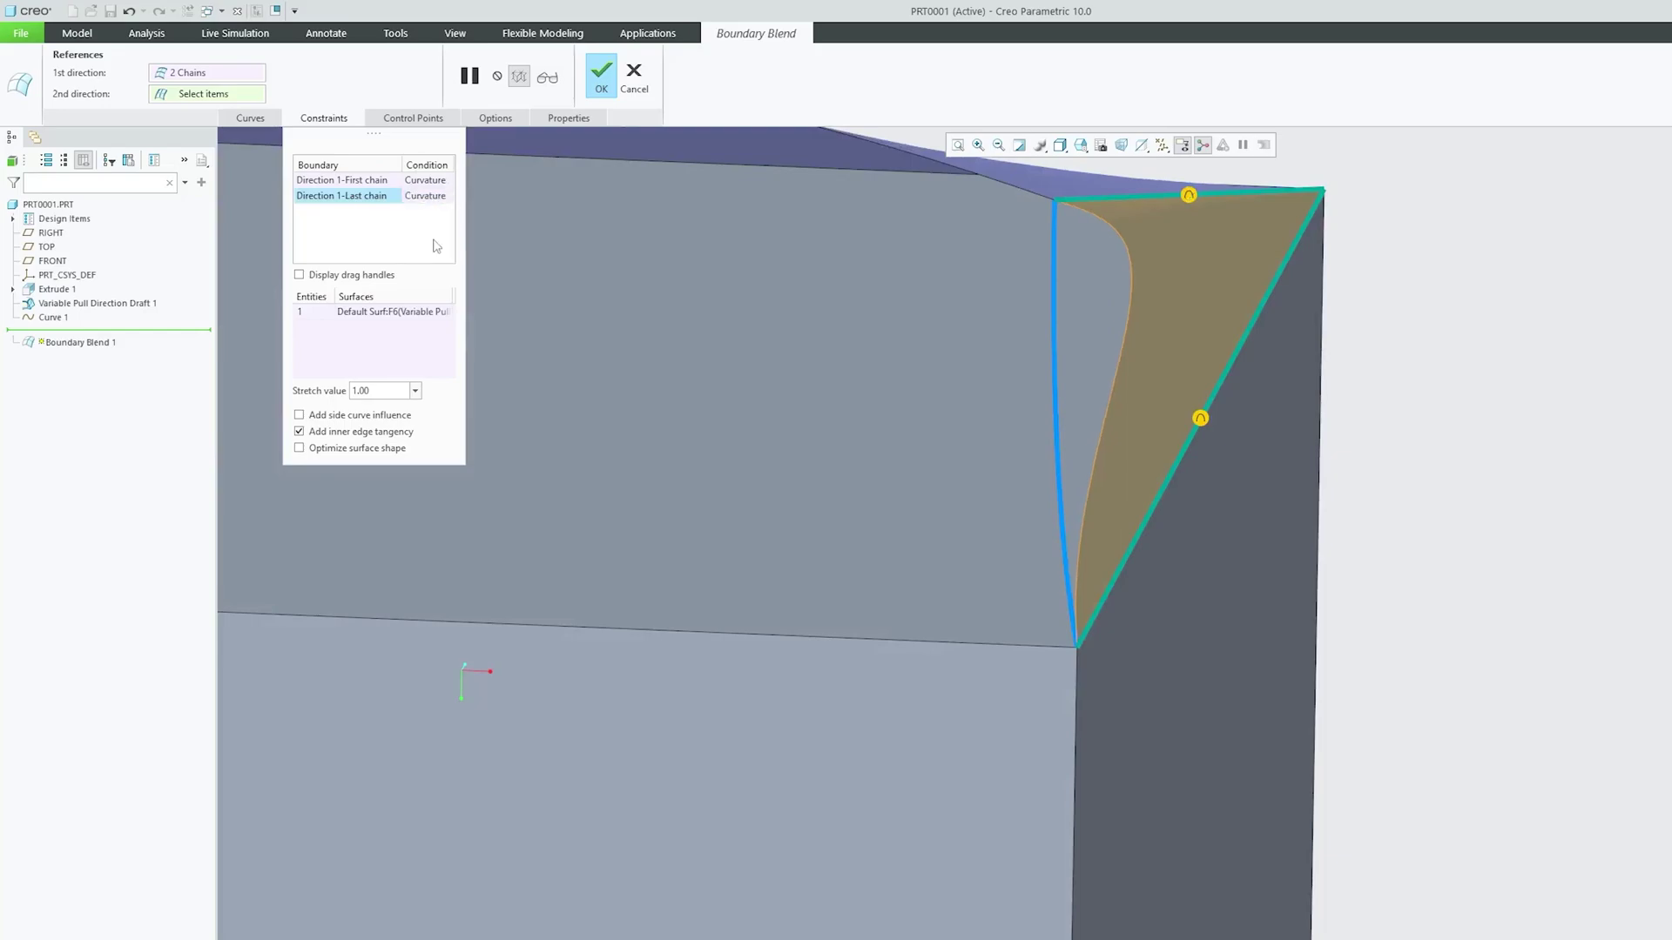
Step: Try a stretch value of 2 for the Direction 1 last chain, and set it to 0.5 instead
middle_click_drag(878, 353, 609, 374)
left_click(414, 390)
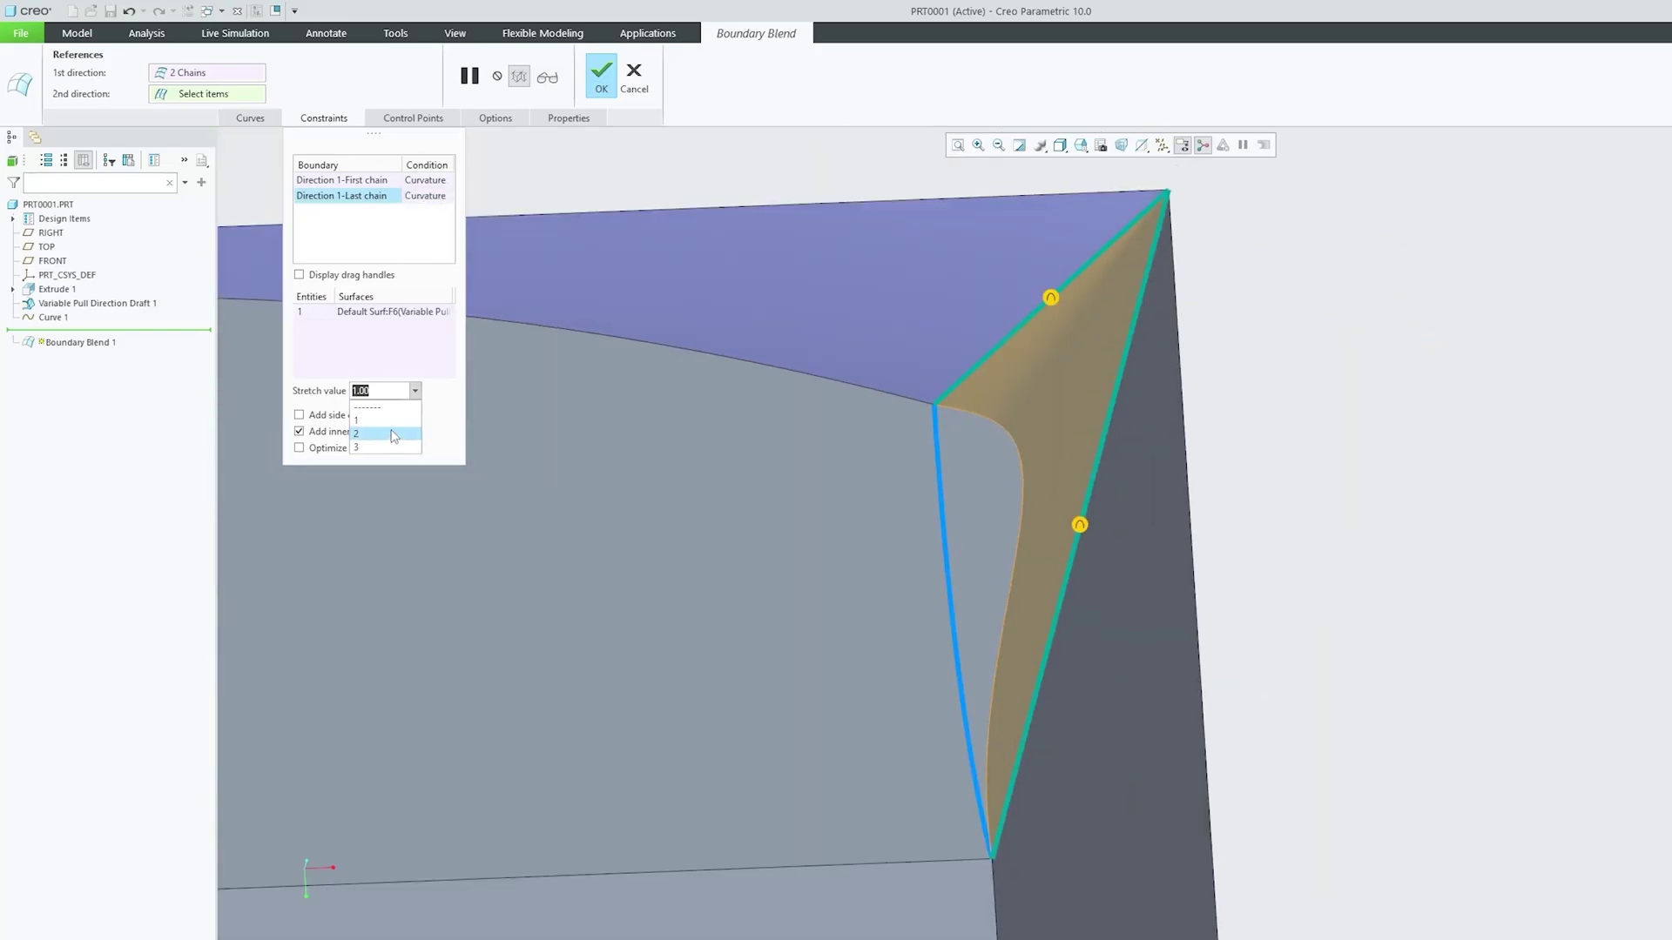
left_click(392, 433)
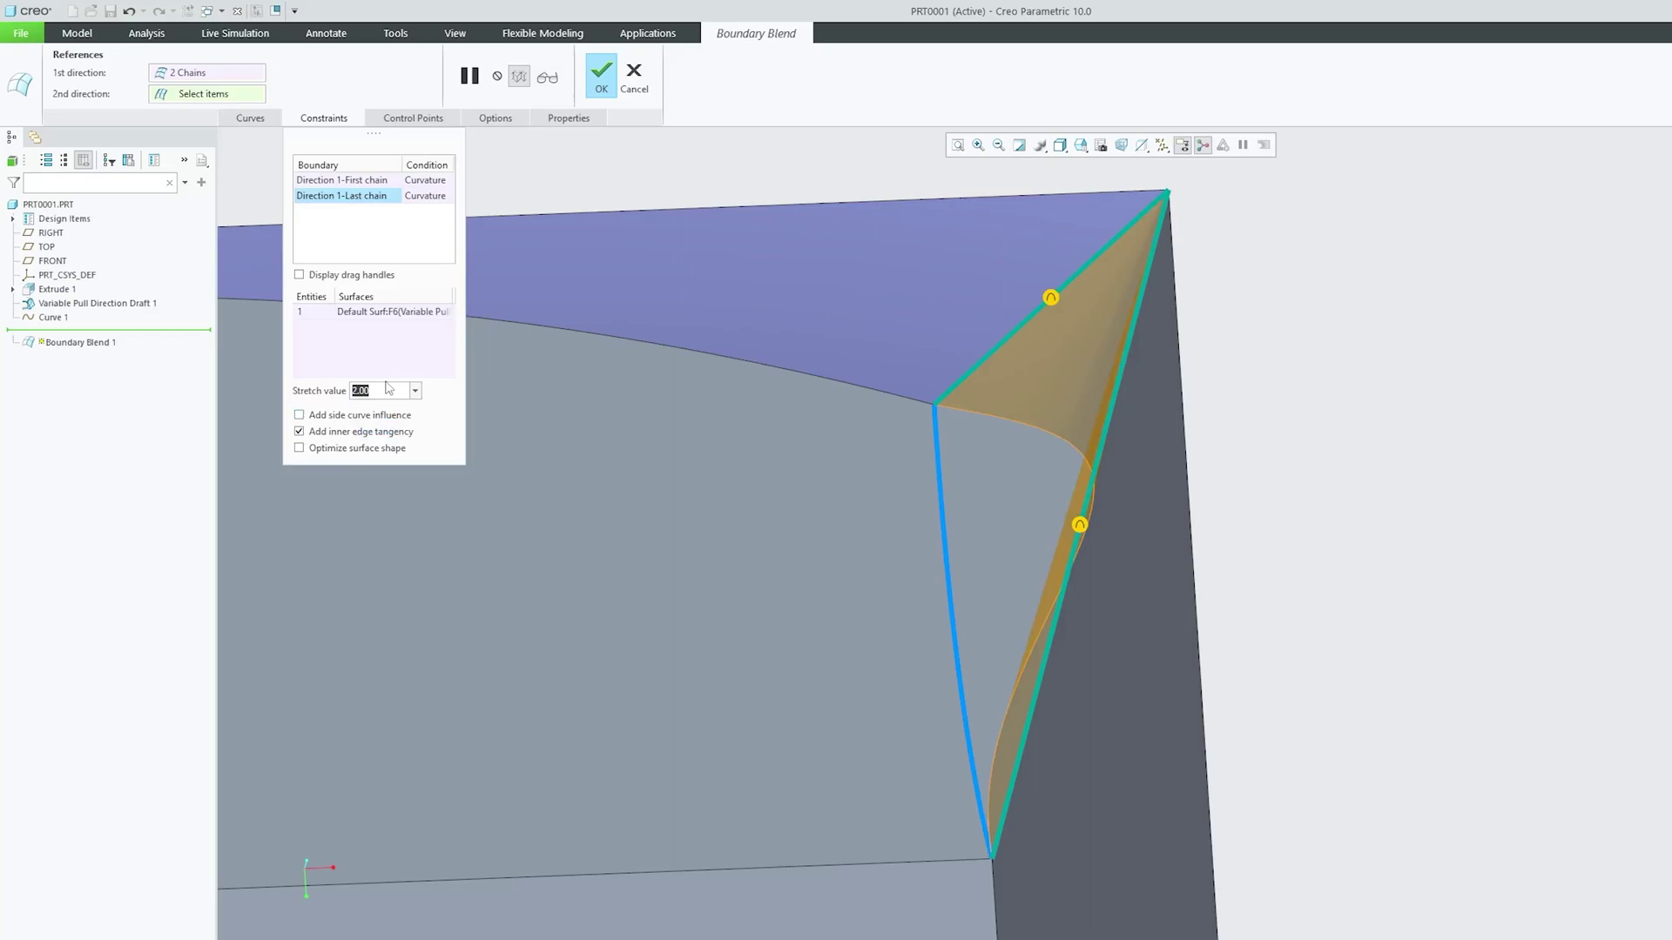
type("0")
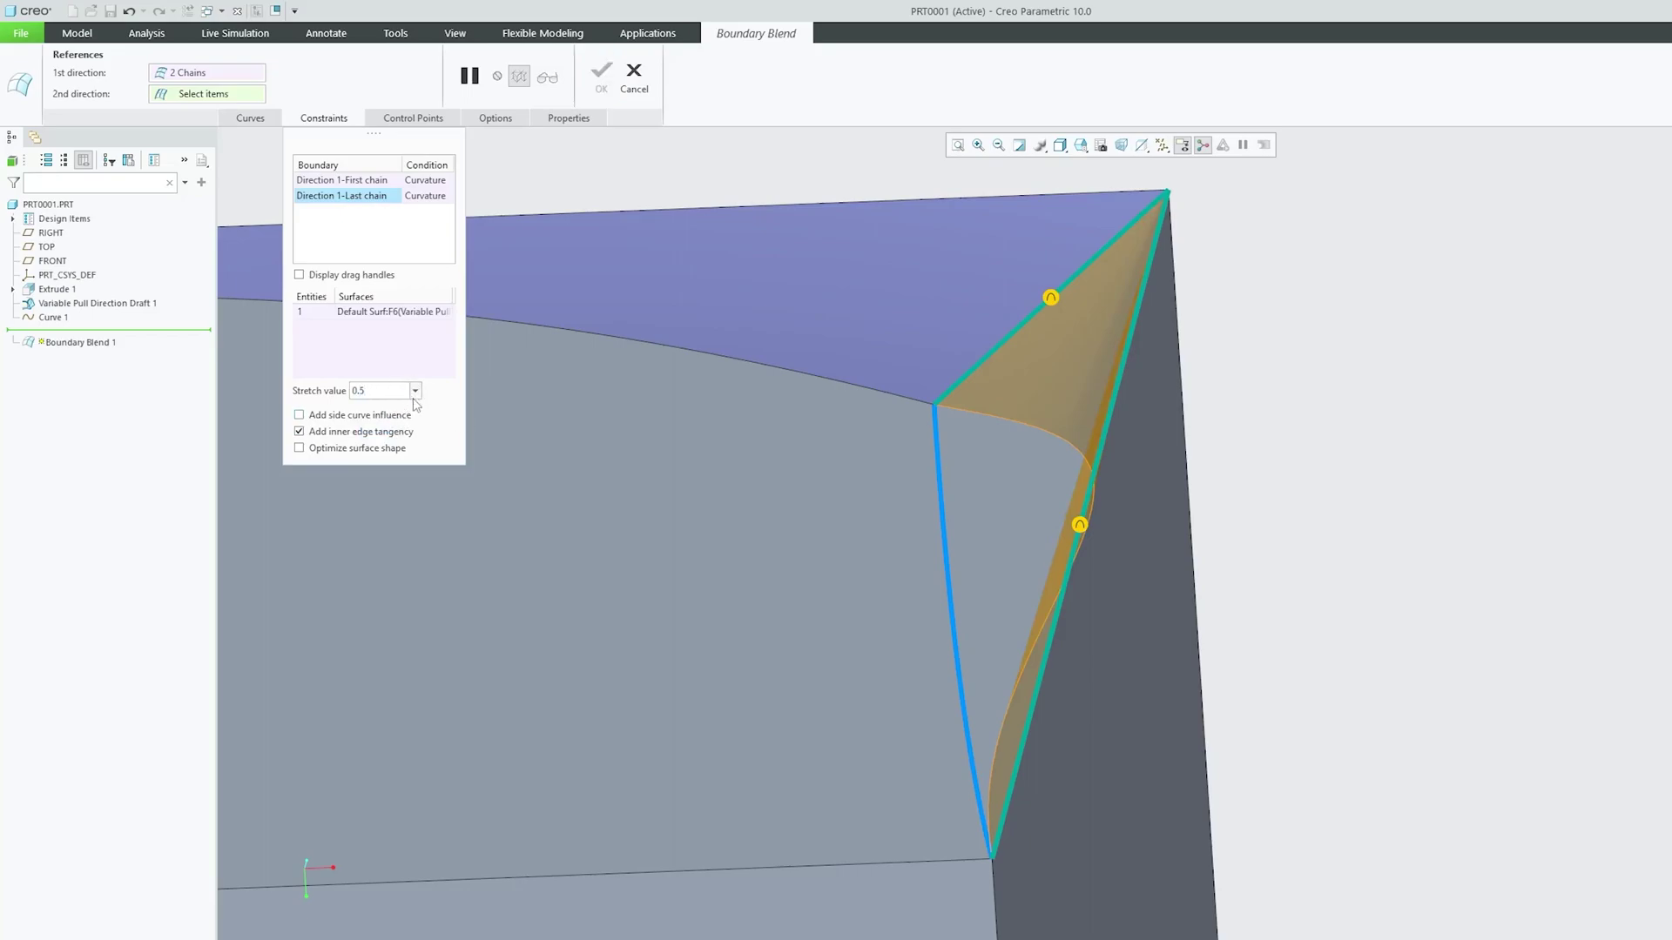
type(".5")
key("Return")
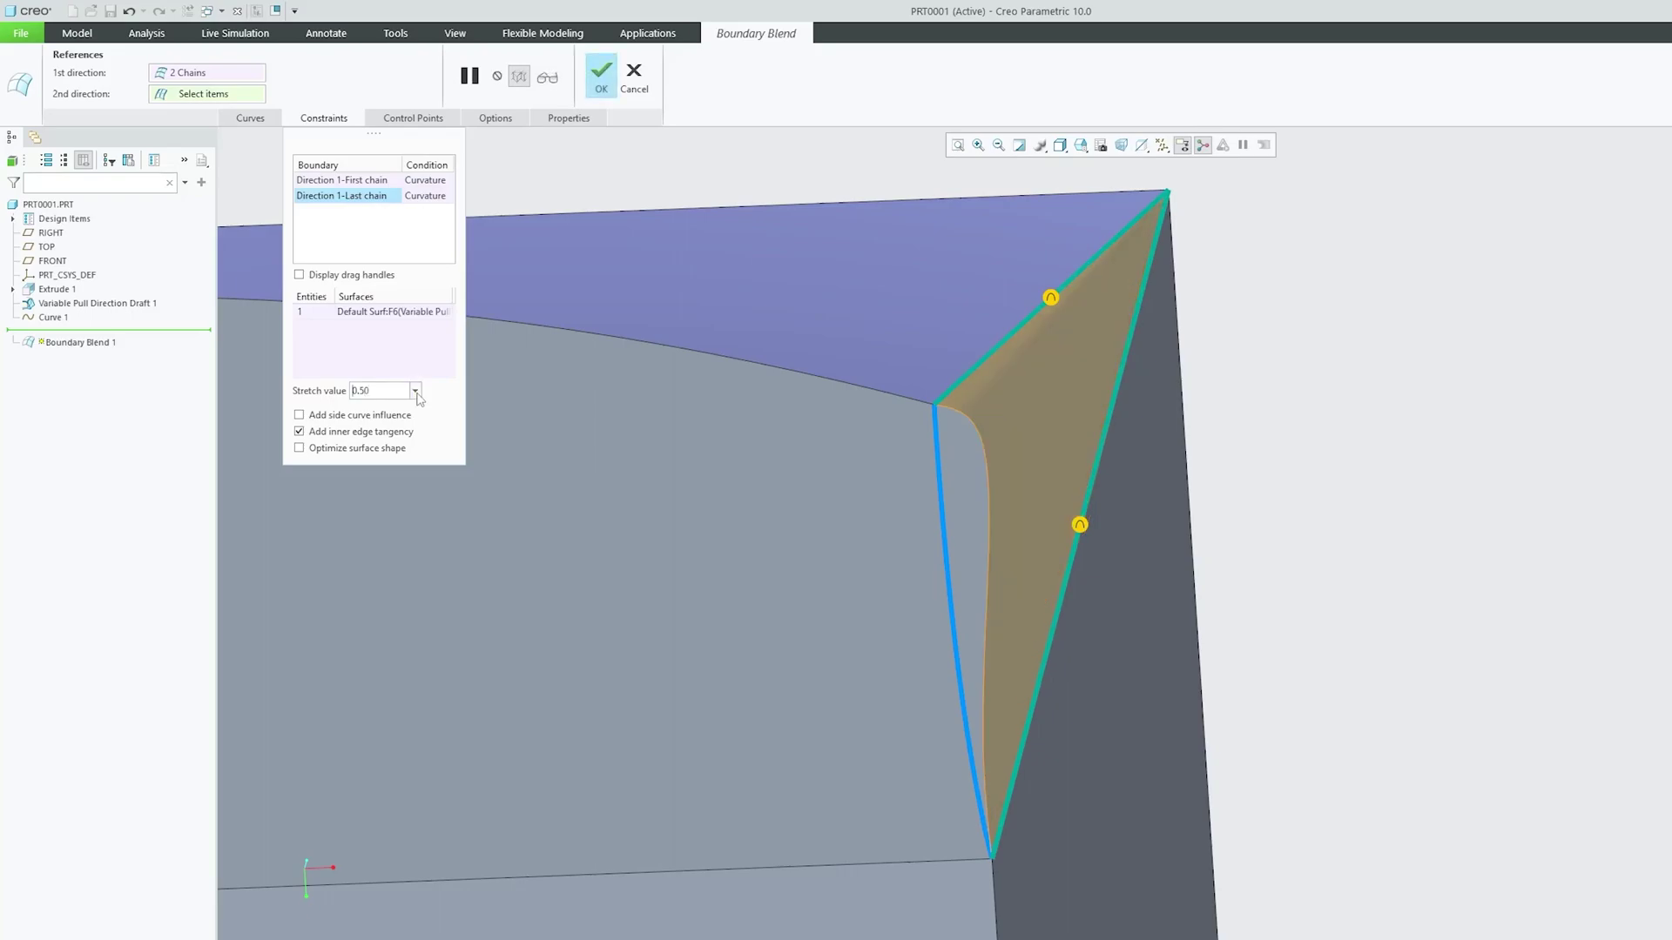
Step: Set the stretch value of the Direction 1 first chain to 2 and accept the redefined boundary blend
left_click(341, 179)
left_click(387, 388)
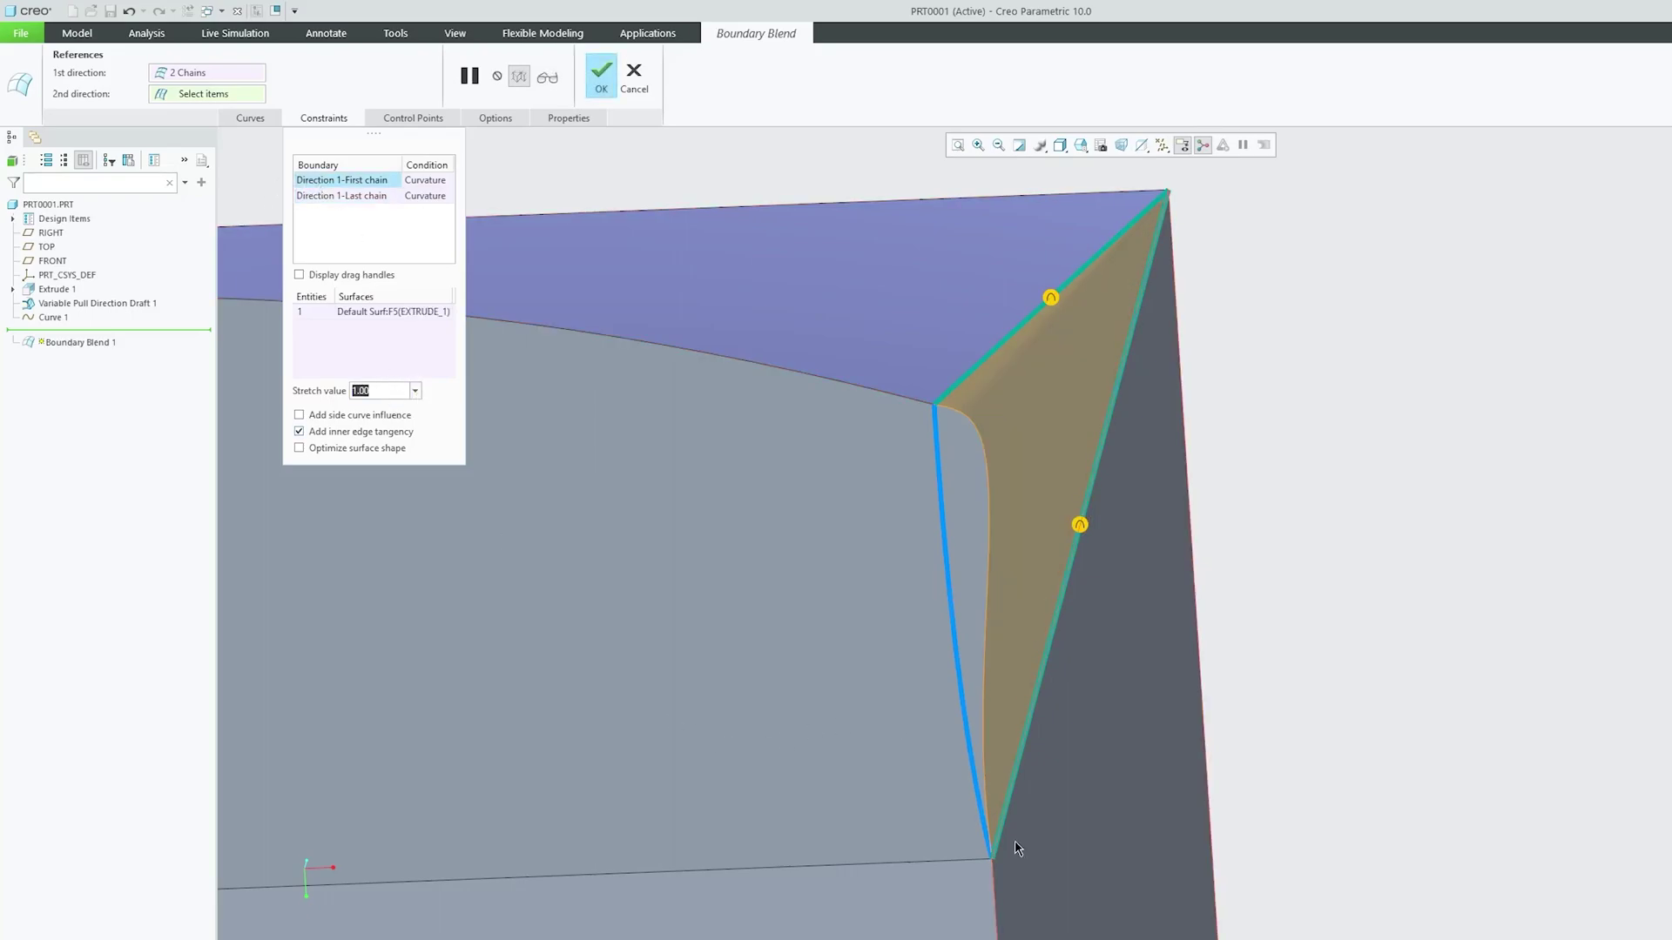
type("2")
key("Return")
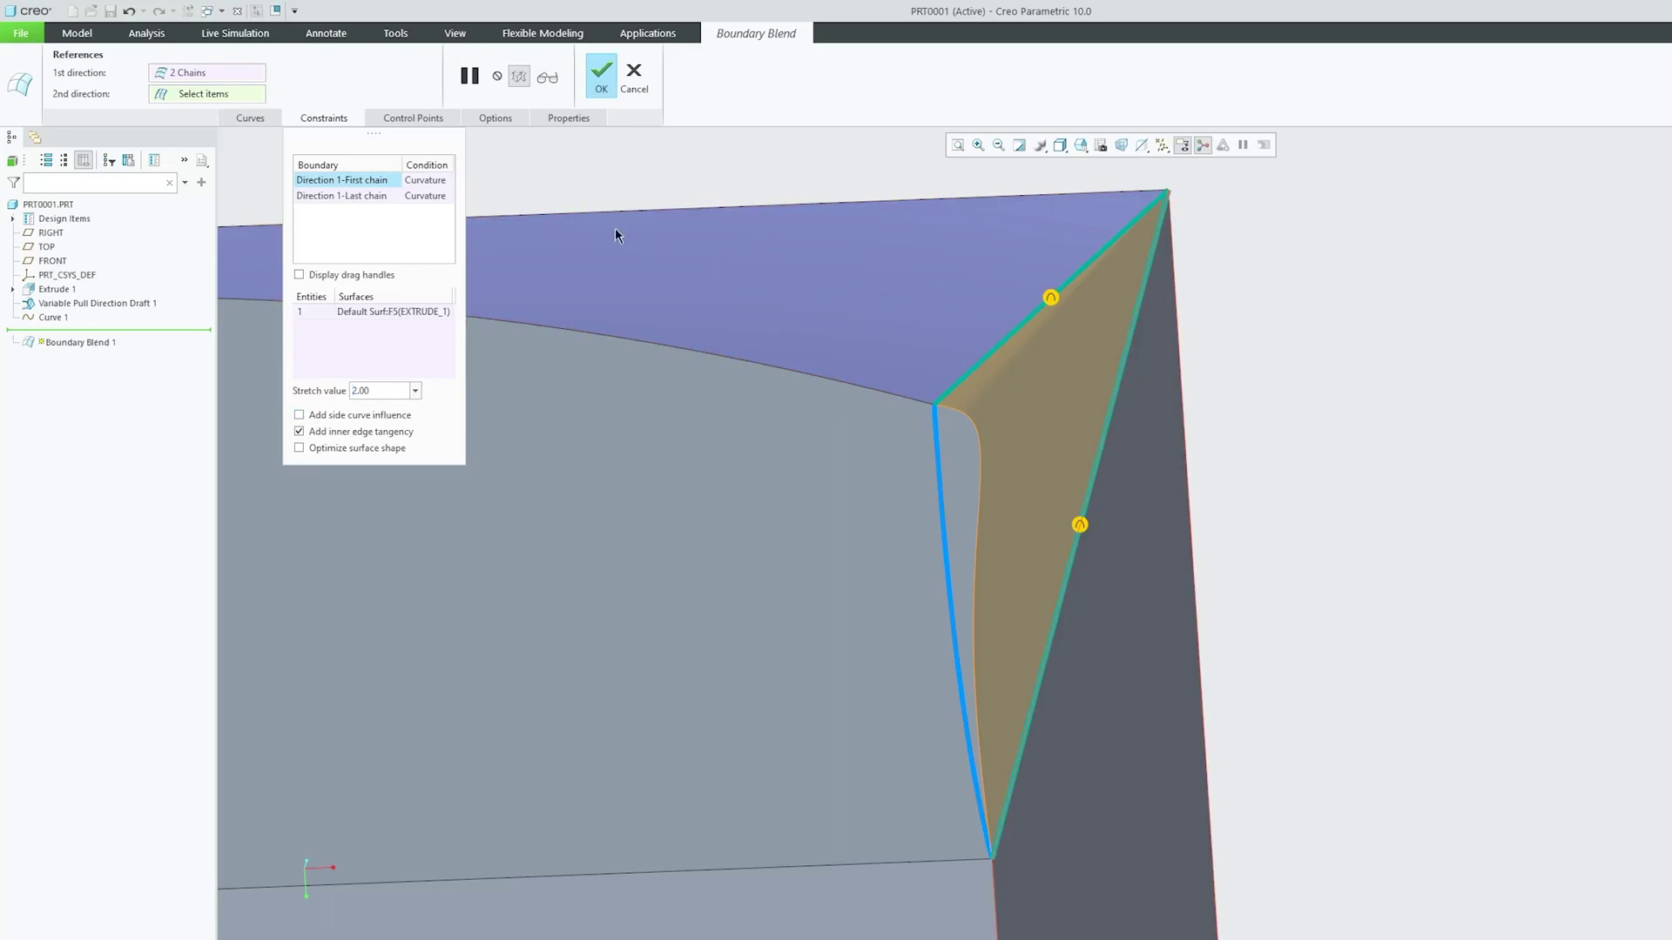
left_click(601, 76)
Step: Examine the redefined boundary blend between the block and the draft surface from several angles
mouse_move(1483, 426)
middle_mouse_down()
mouse_move(1399, 429)
mouse_move(1024, 555)
mouse_move(943, 533)
mouse_move(694, 622)
middle_mouse_up()
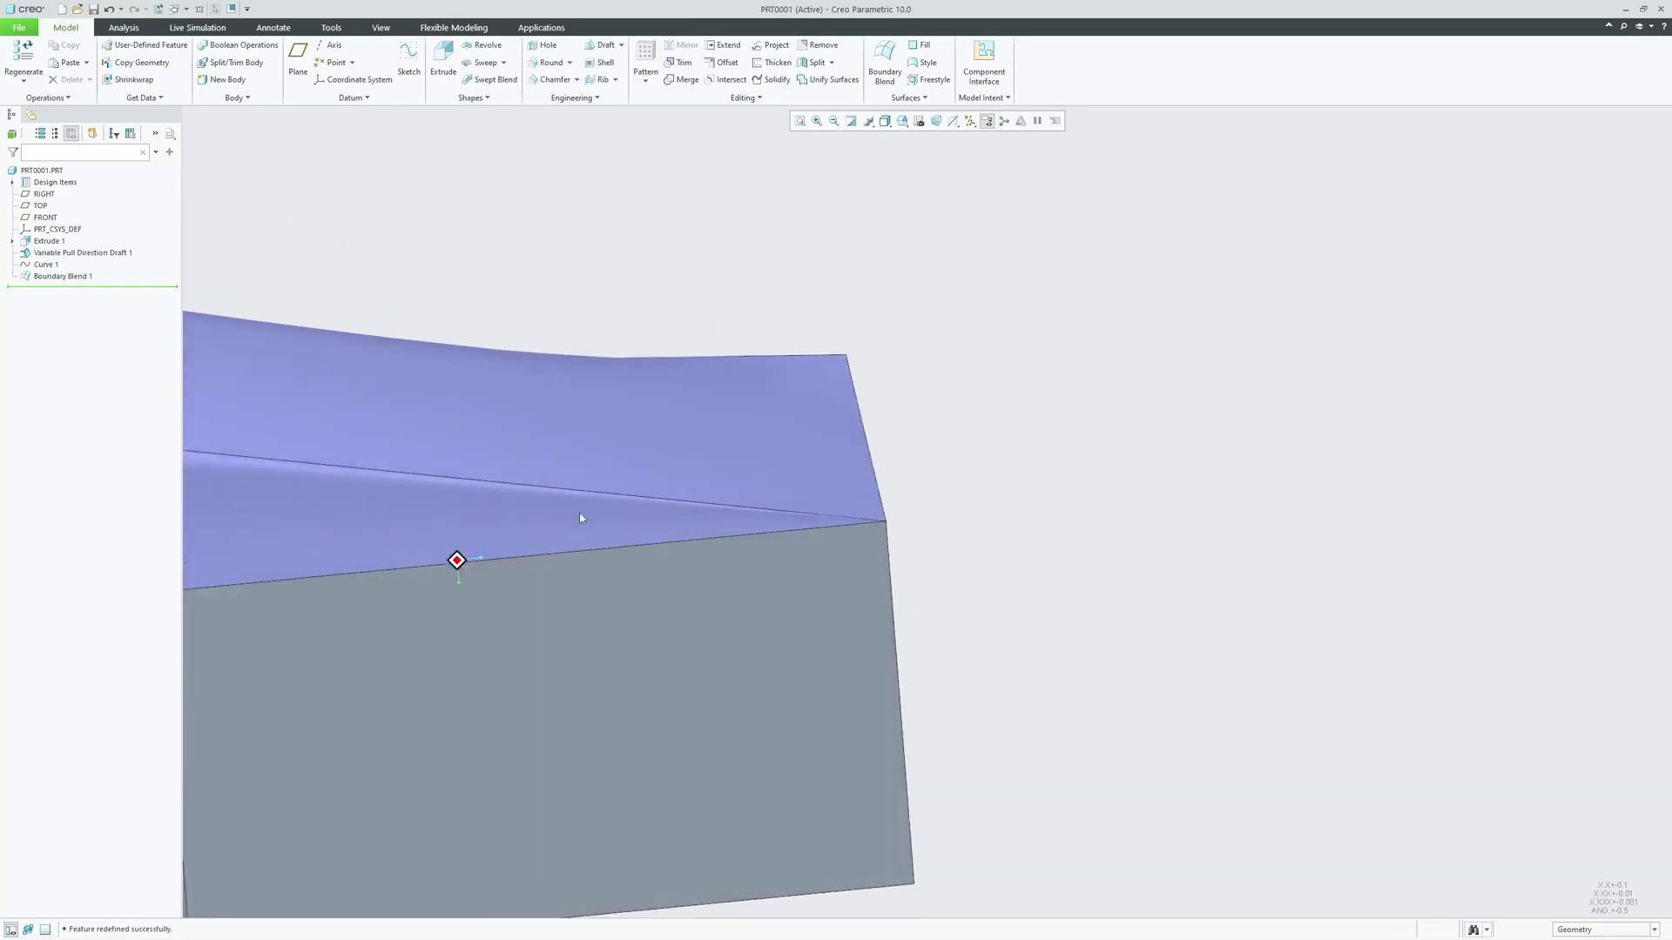
middle_click_drag(580, 518, 577, 544)
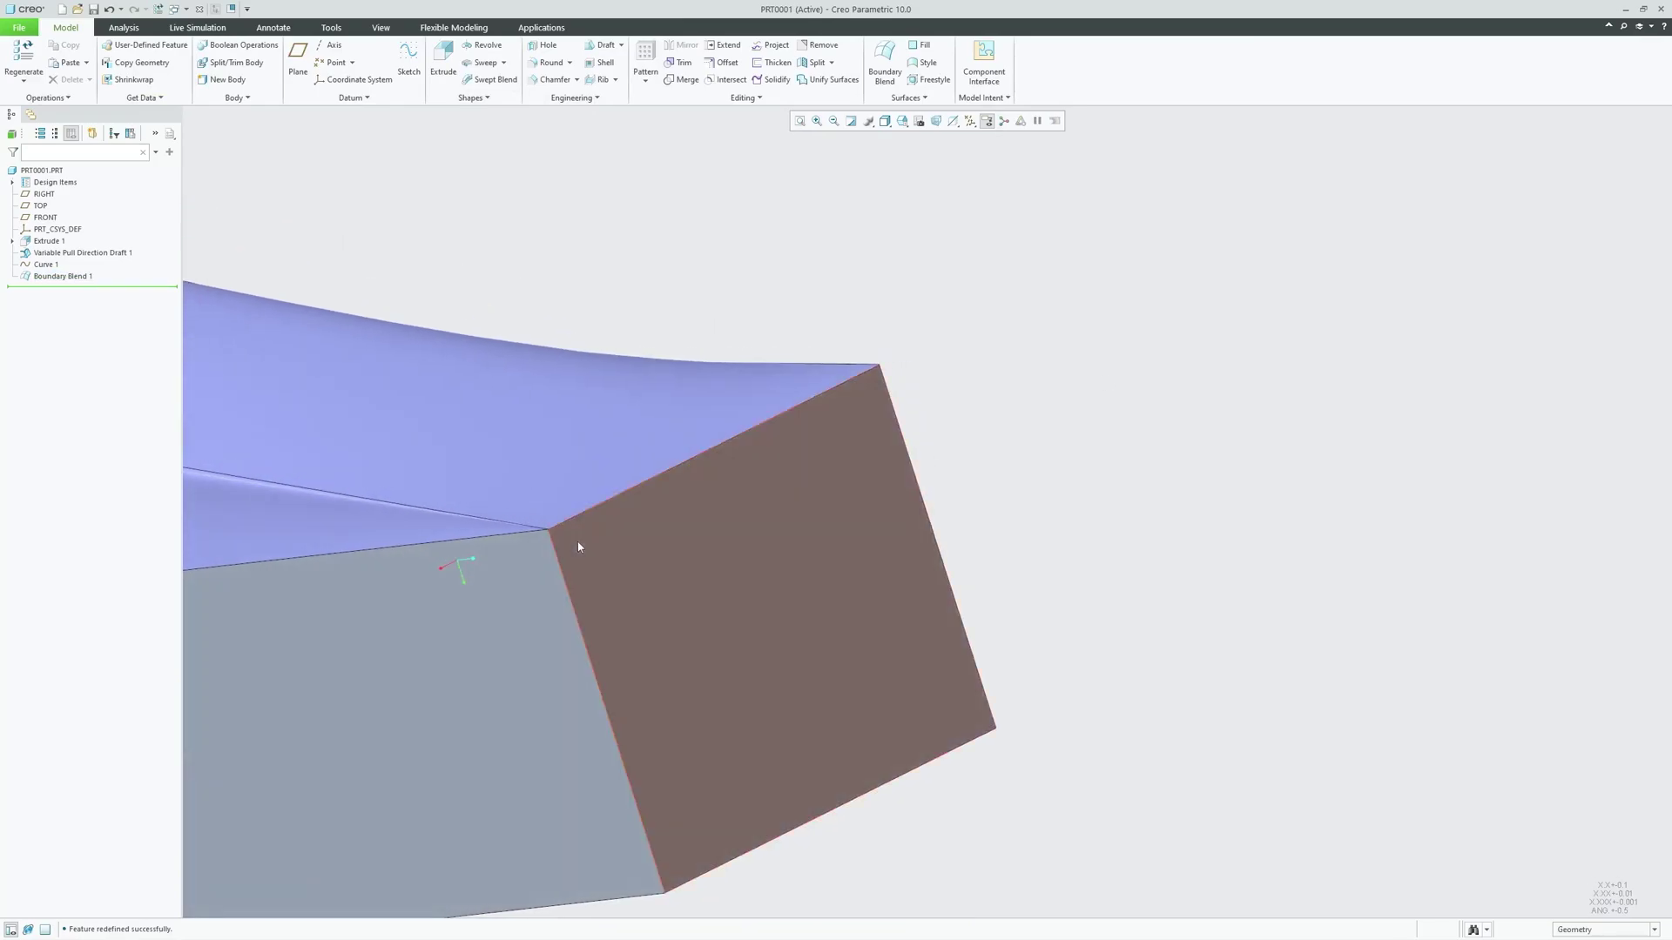
scroll(578, 543, "down", 3)
scroll(803, 490, "up", 6)
mouse_move(803, 489)
middle_mouse_down()
mouse_move(686, 500)
mouse_move(754, 485)
middle_mouse_up()
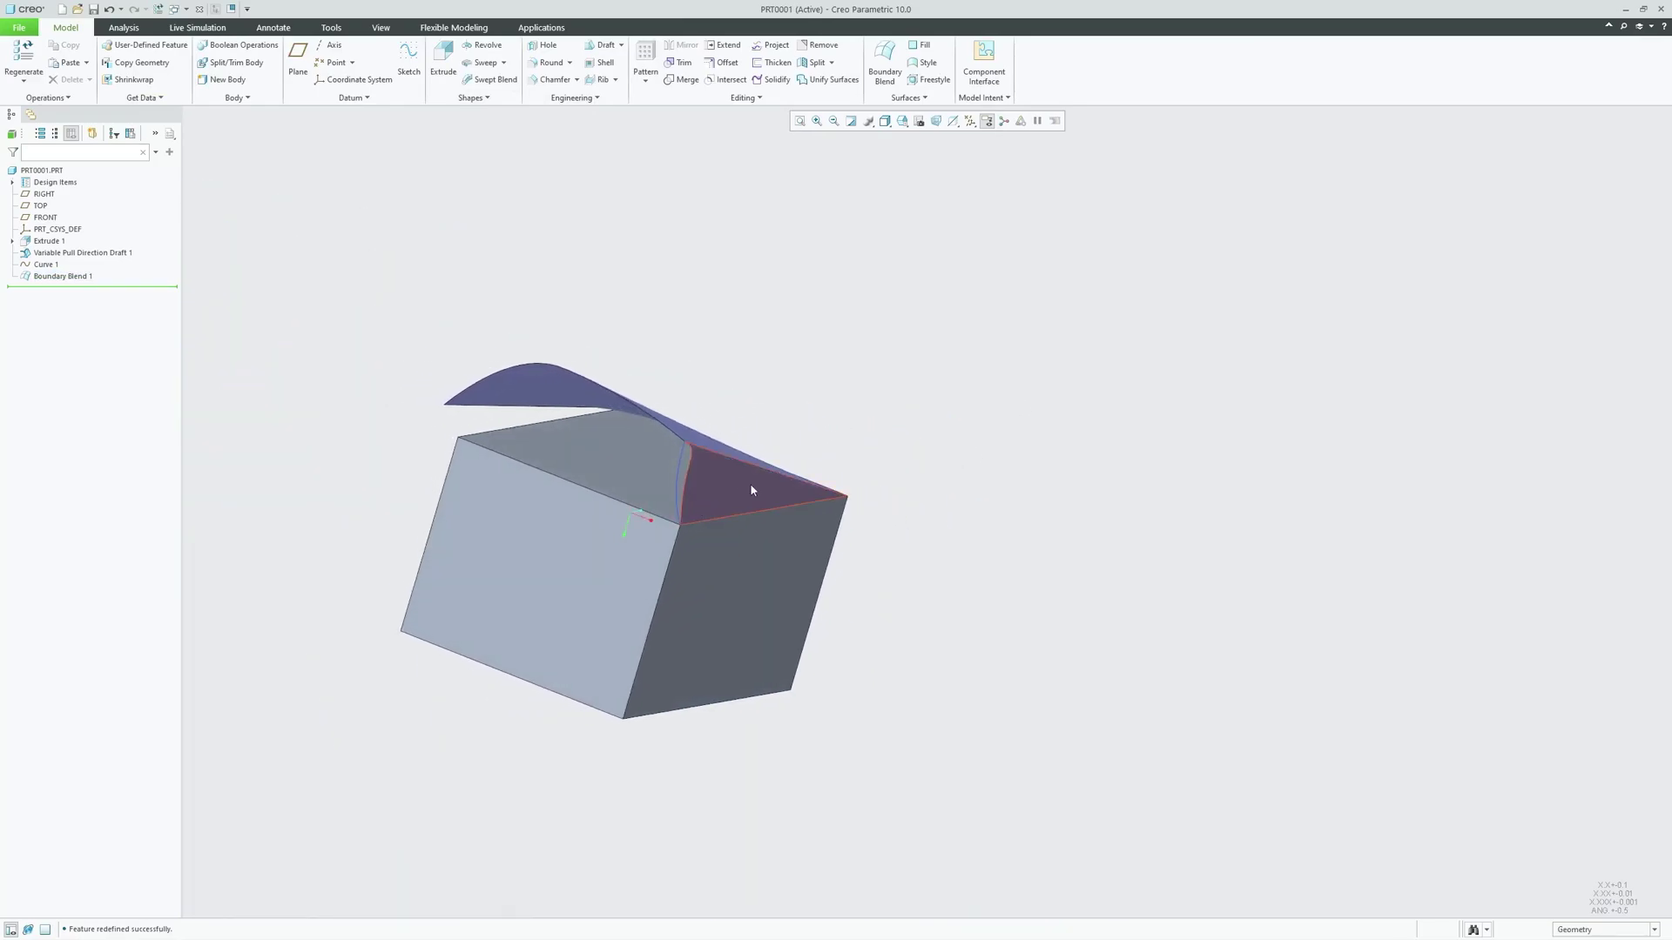